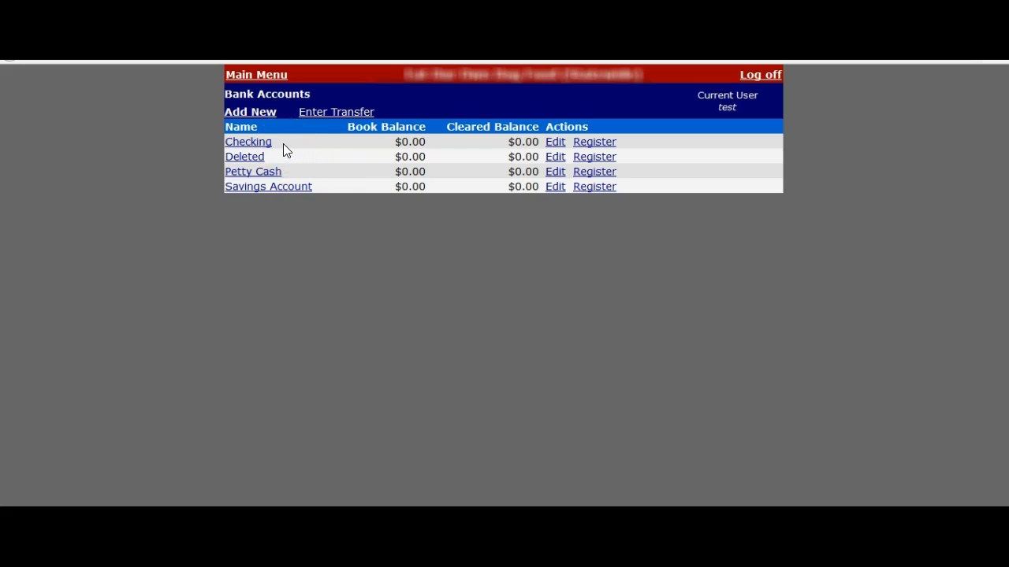
Keep the Checking account's election ID as 20161108-GEN and save its settings
click(554, 144)
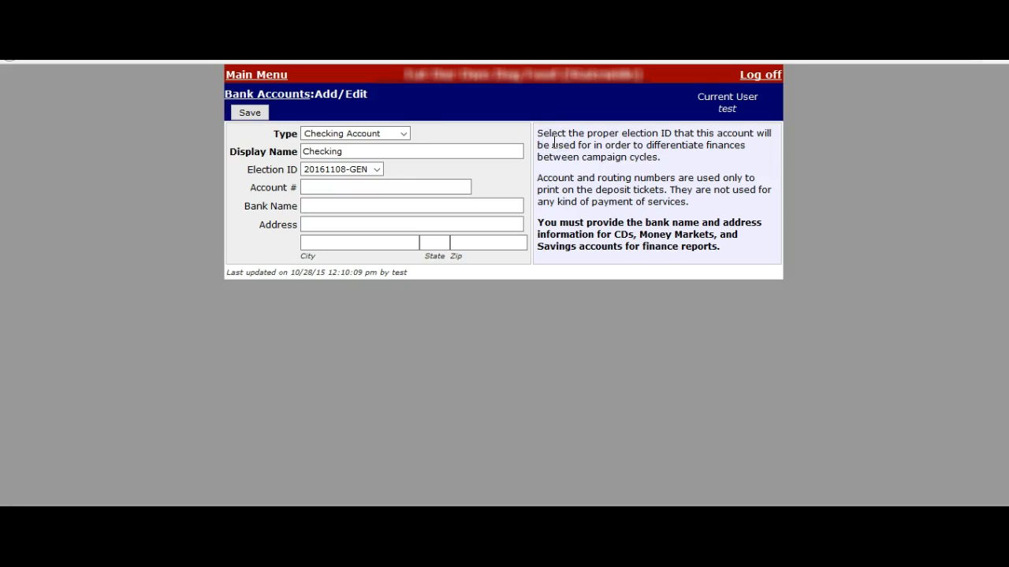
click(375, 173)
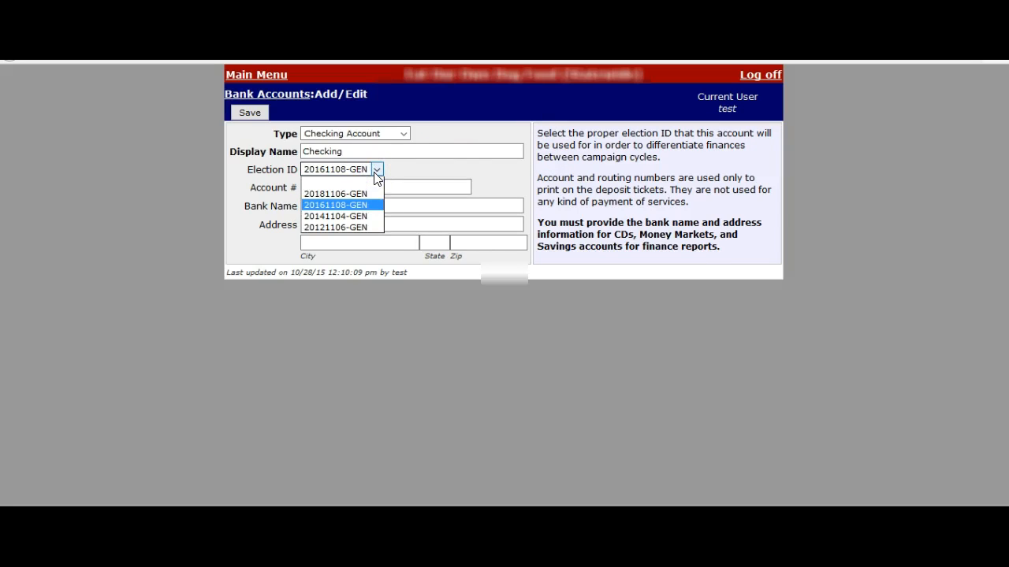
click(337, 206)
click(250, 112)
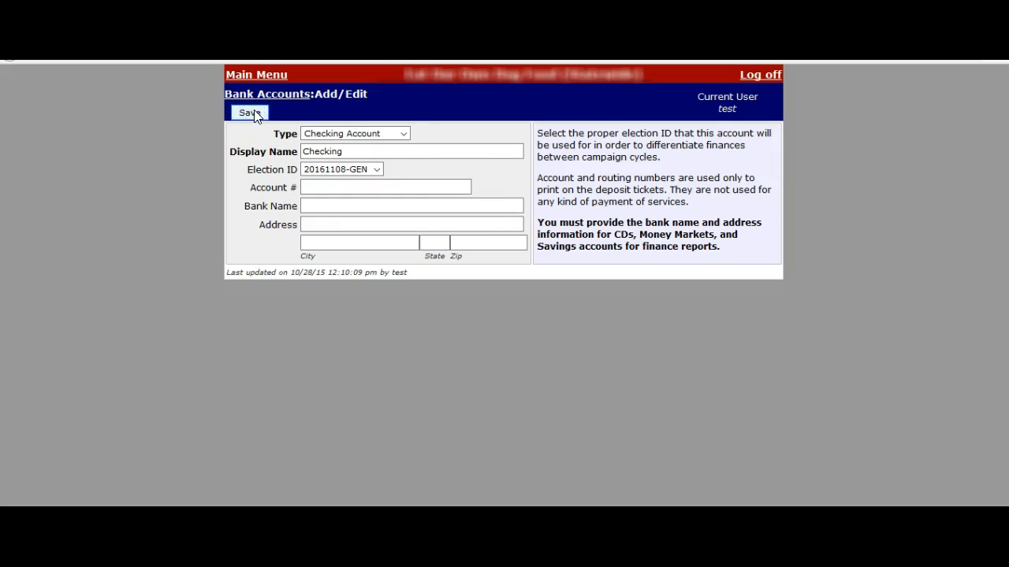
click(293, 97)
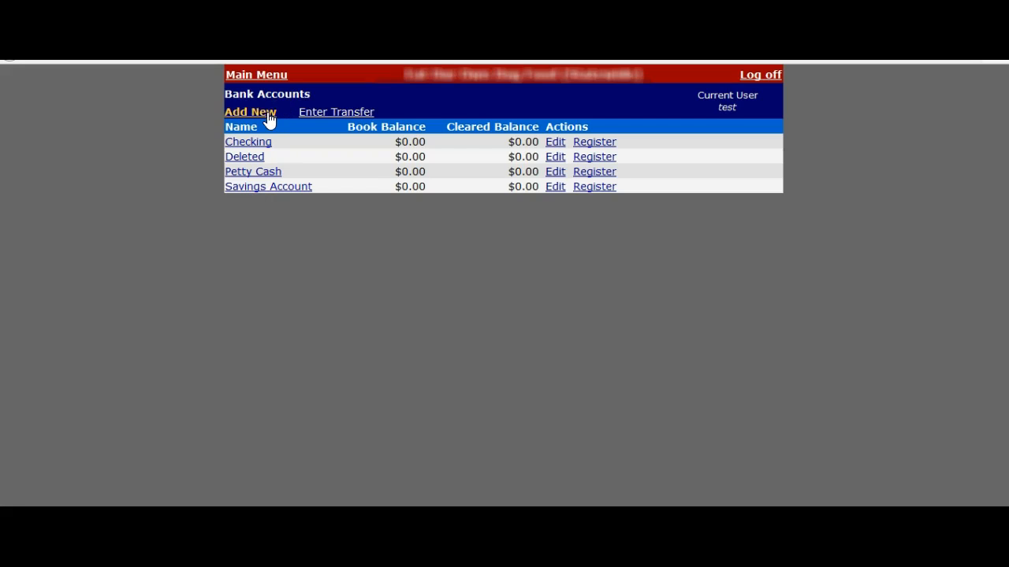
Create a new Other Distributions account assigned to election 20161108-GEN and save it
click(268, 113)
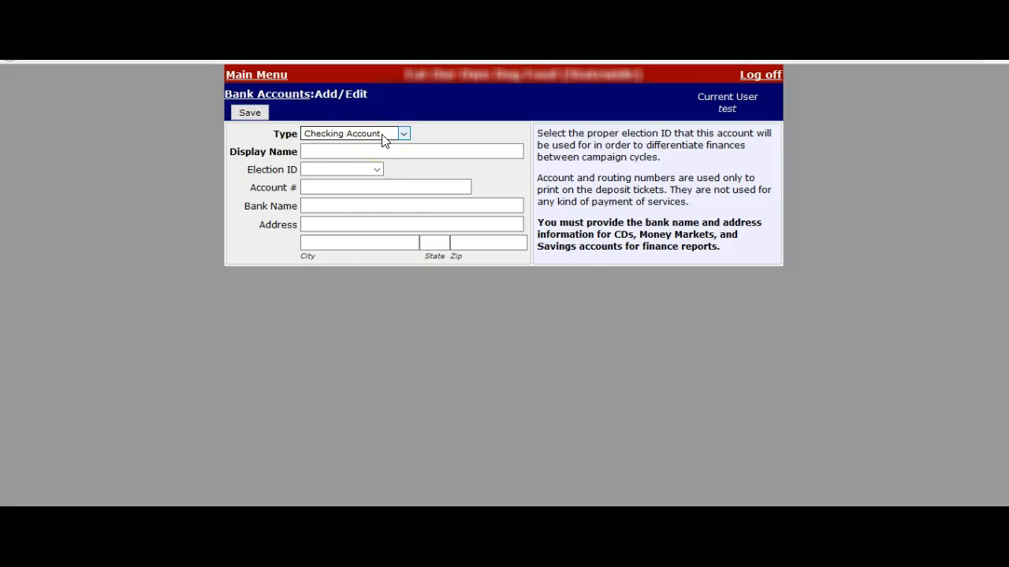
click(384, 138)
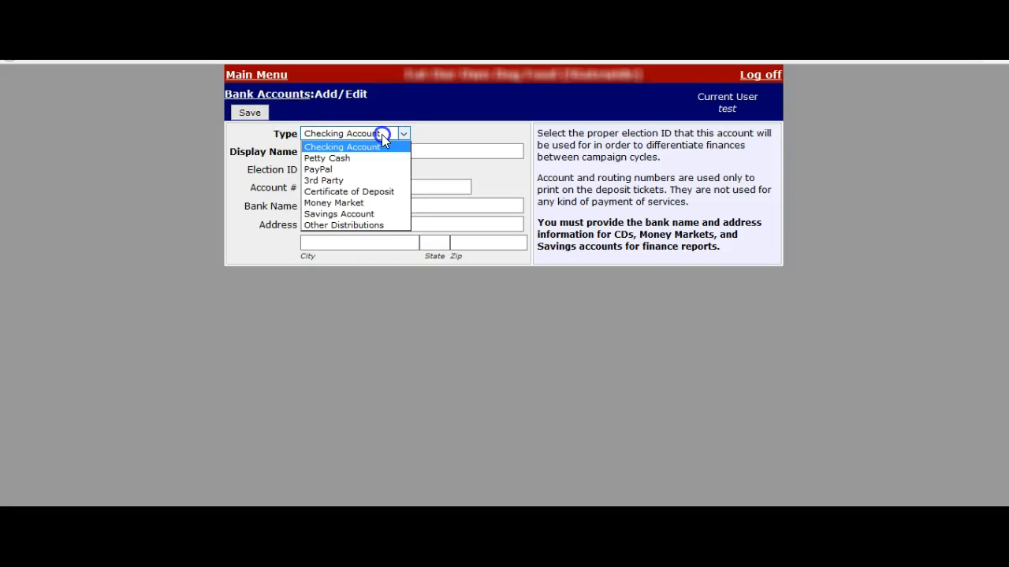
click(374, 226)
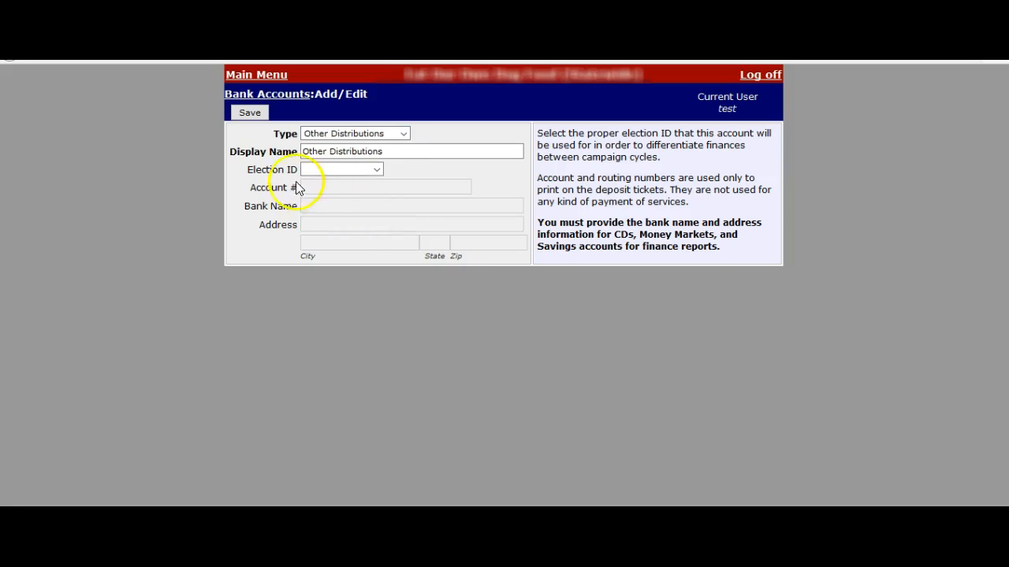
click(379, 169)
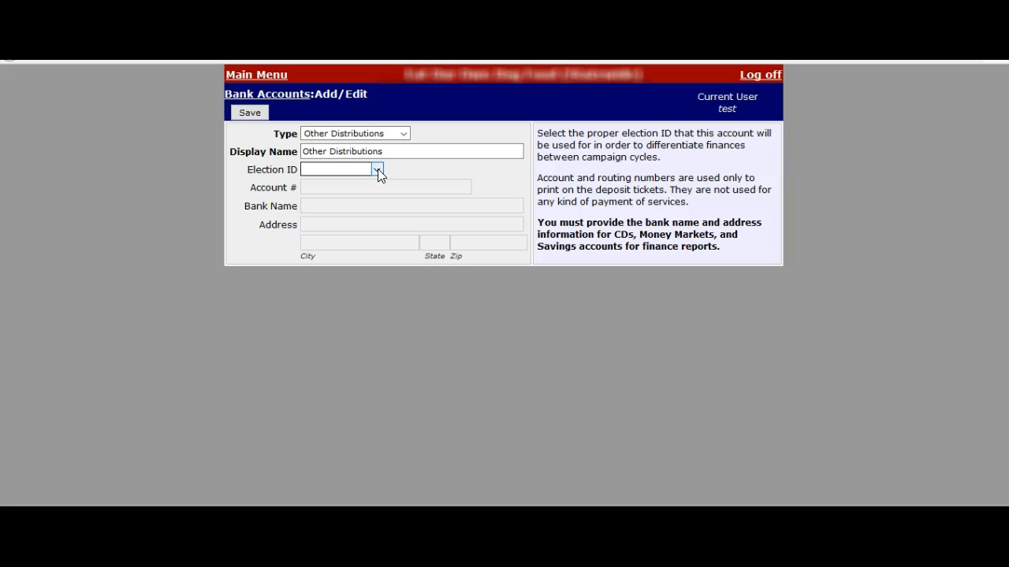
click(378, 169)
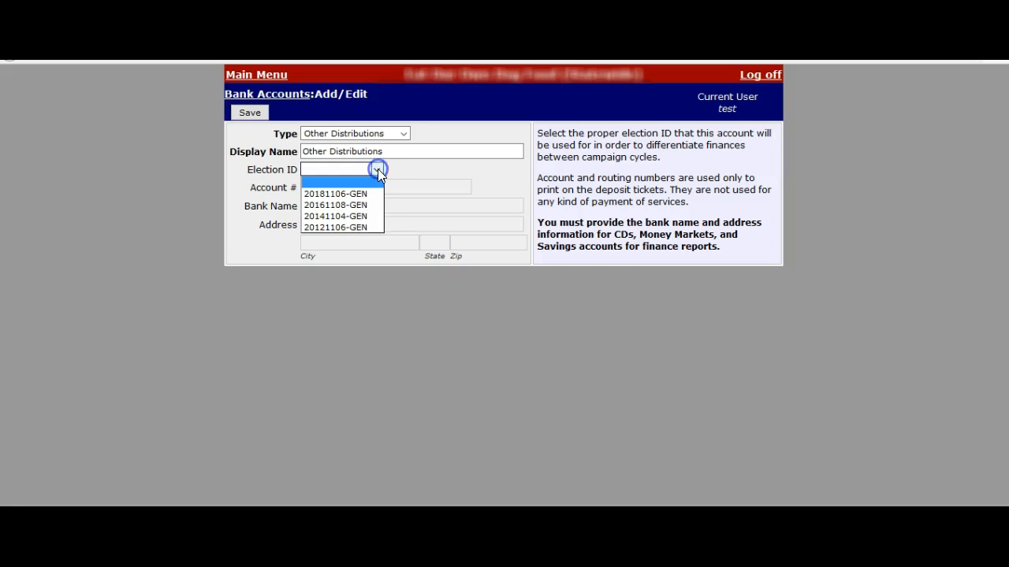
click(345, 207)
click(252, 115)
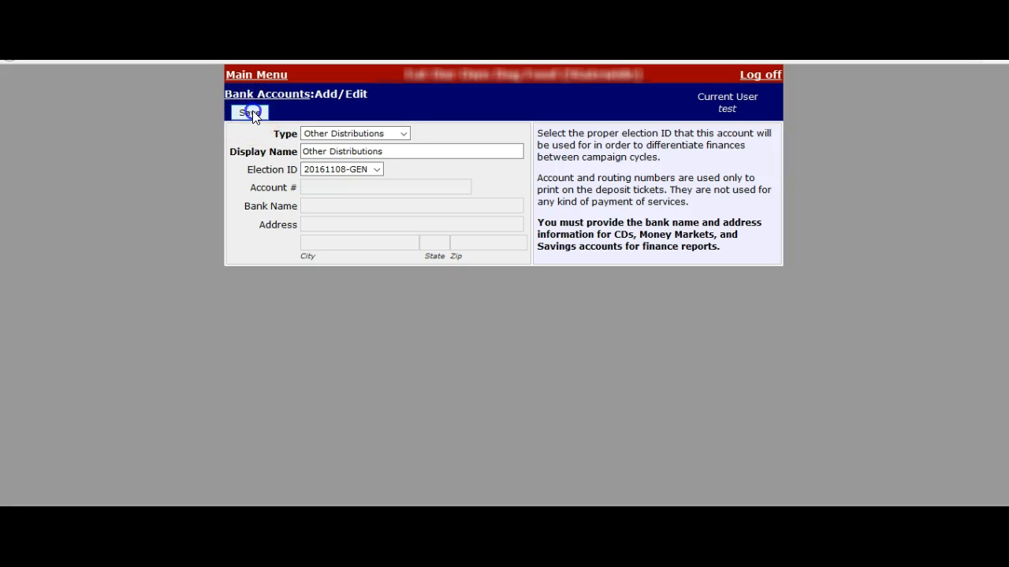
click(294, 98)
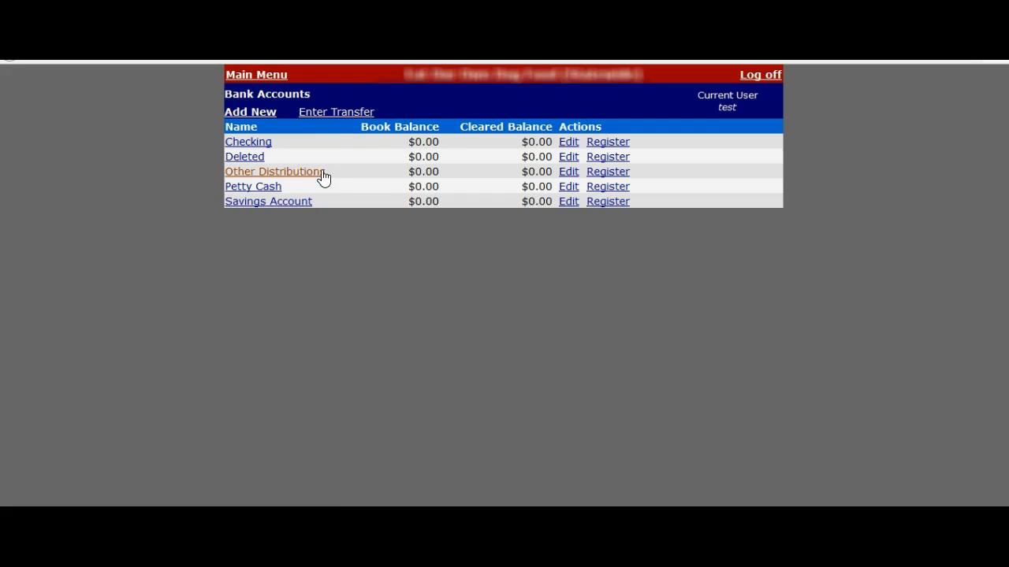
From the main menu, search contacts for the reimbursed person by last name, first name
click(271, 79)
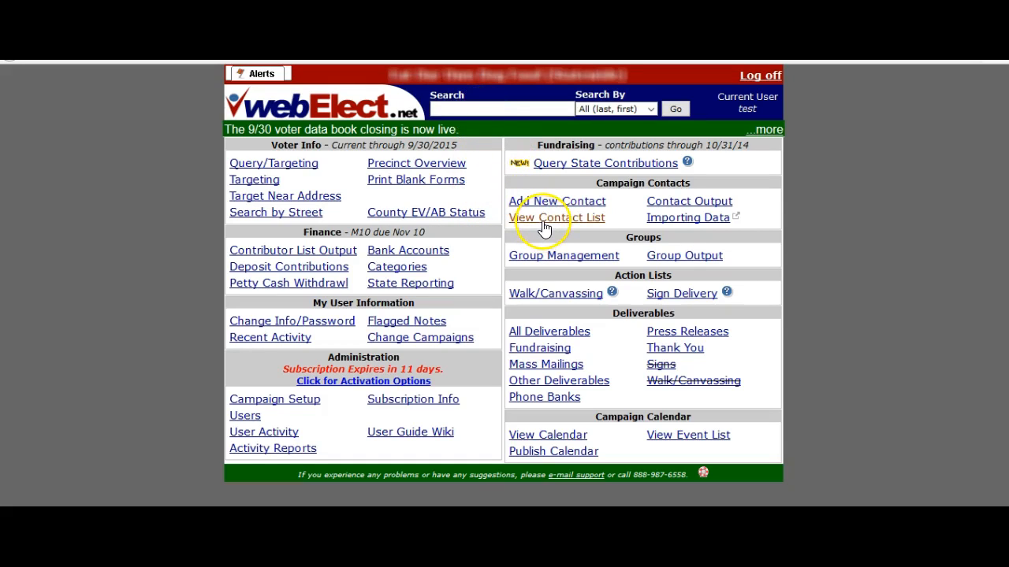
click(483, 112)
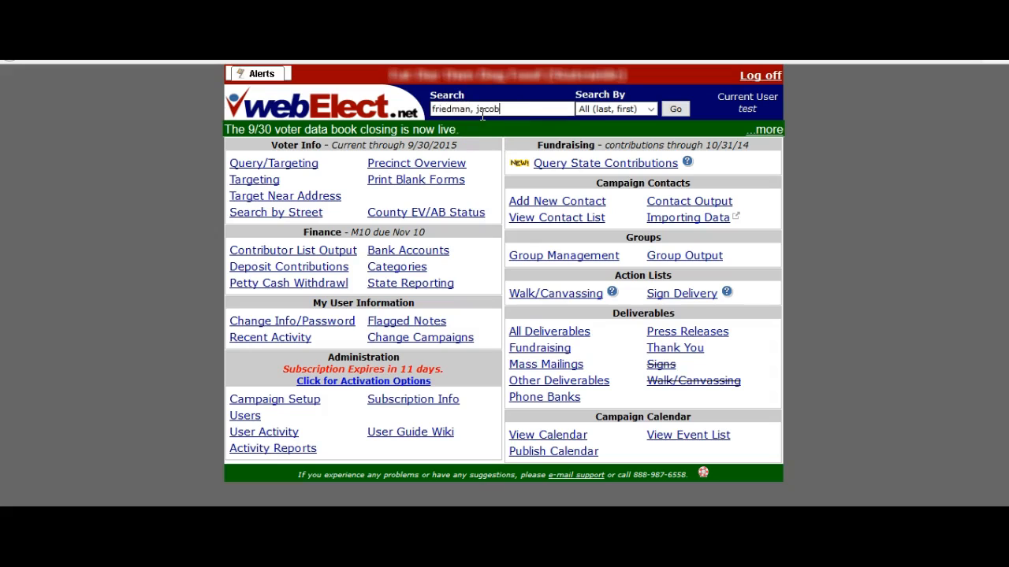
click(676, 109)
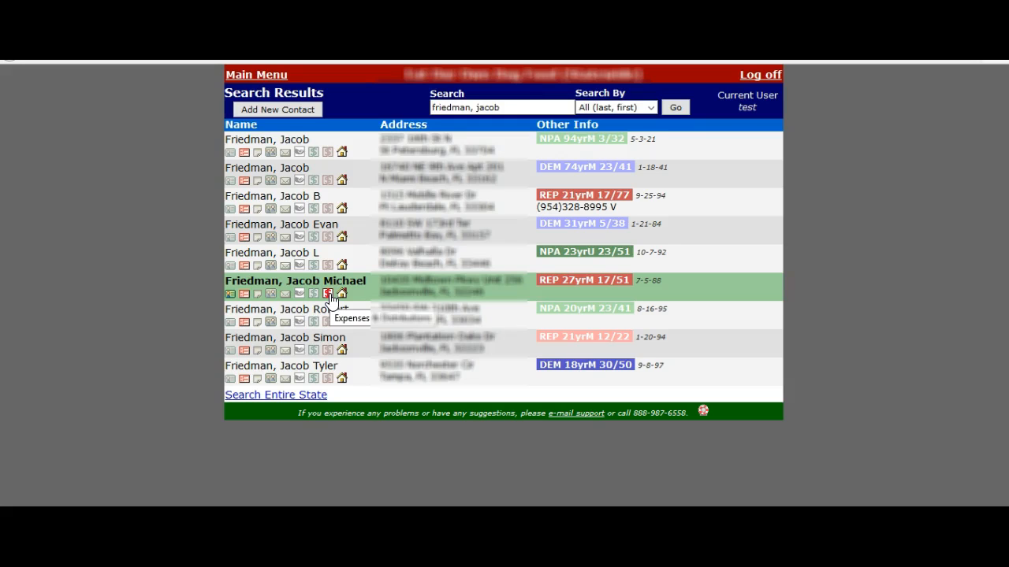
Start a new expense from the contact's row with type Reimbursements
click(329, 294)
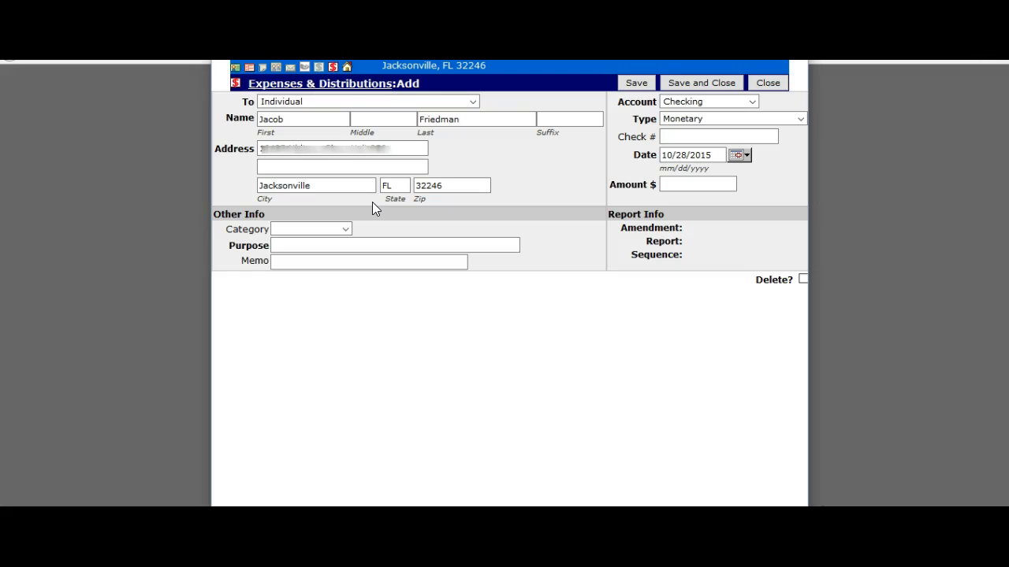
click(728, 123)
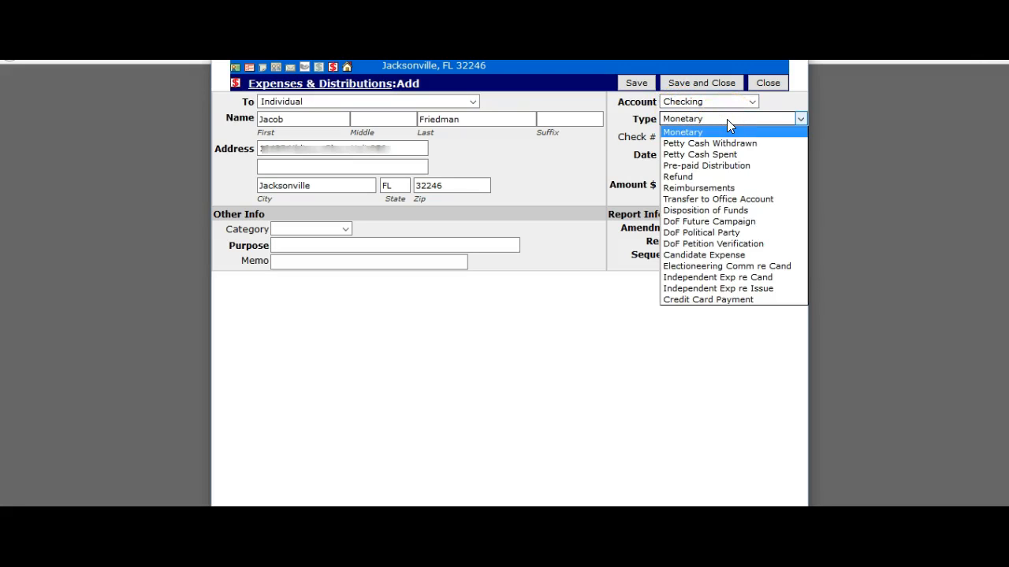
click(720, 191)
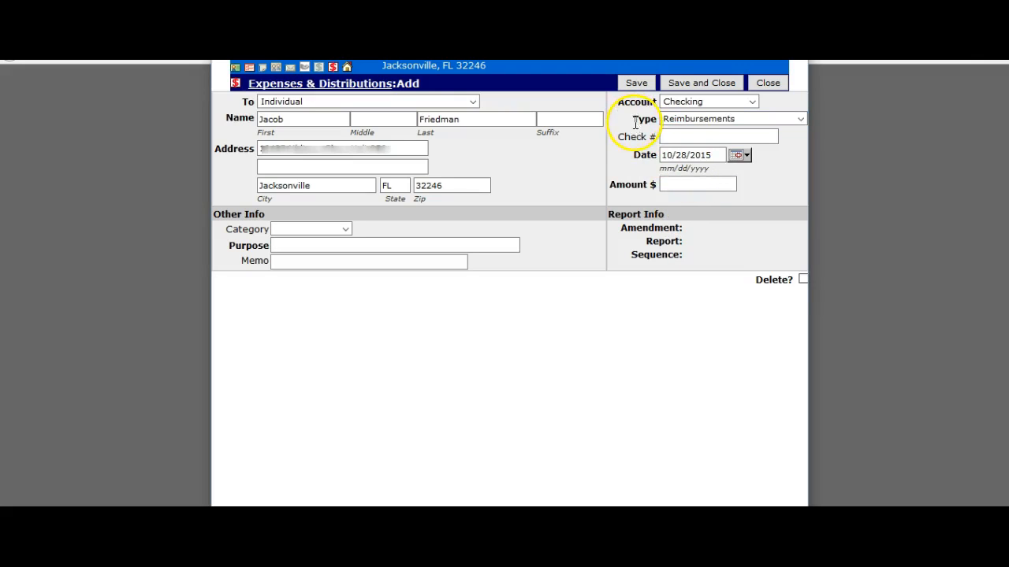
click(688, 126)
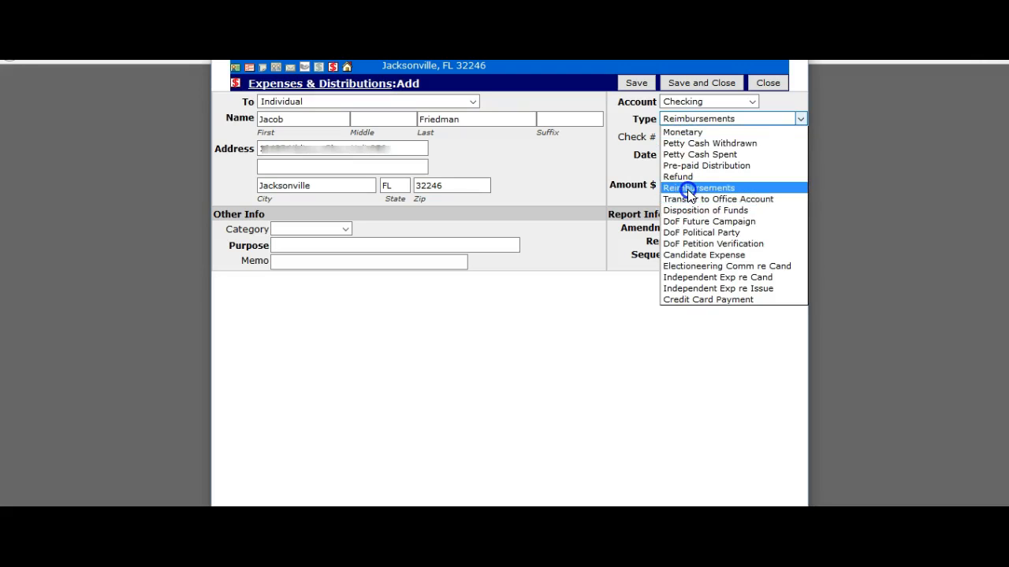
click(688, 191)
click(678, 138)
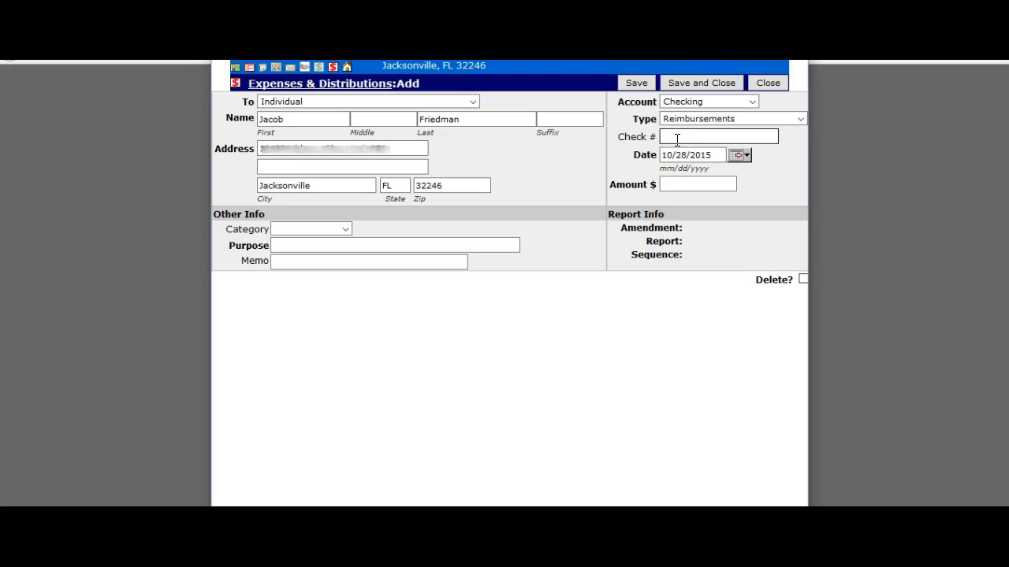
Enter check number 101 and amount 175.00 on the reimbursement expense
text(101)
click(696, 155)
click(684, 180)
click(676, 185)
text(175)
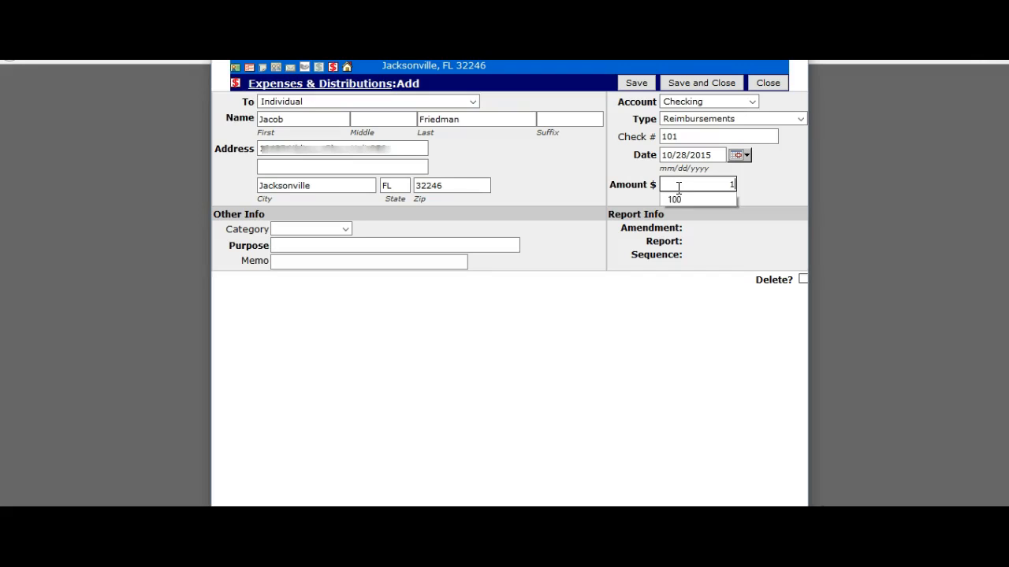
text(00)
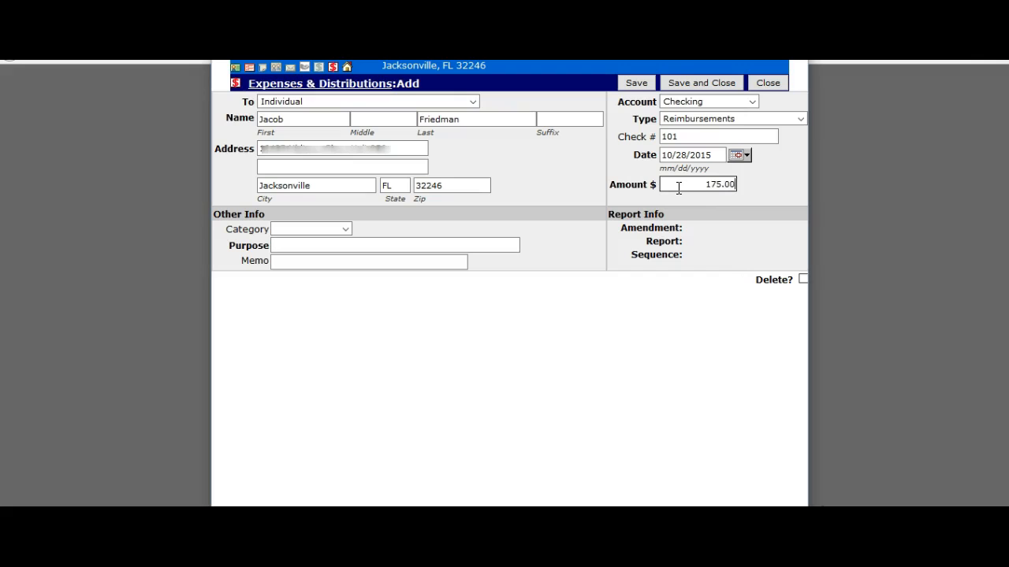
click(622, 204)
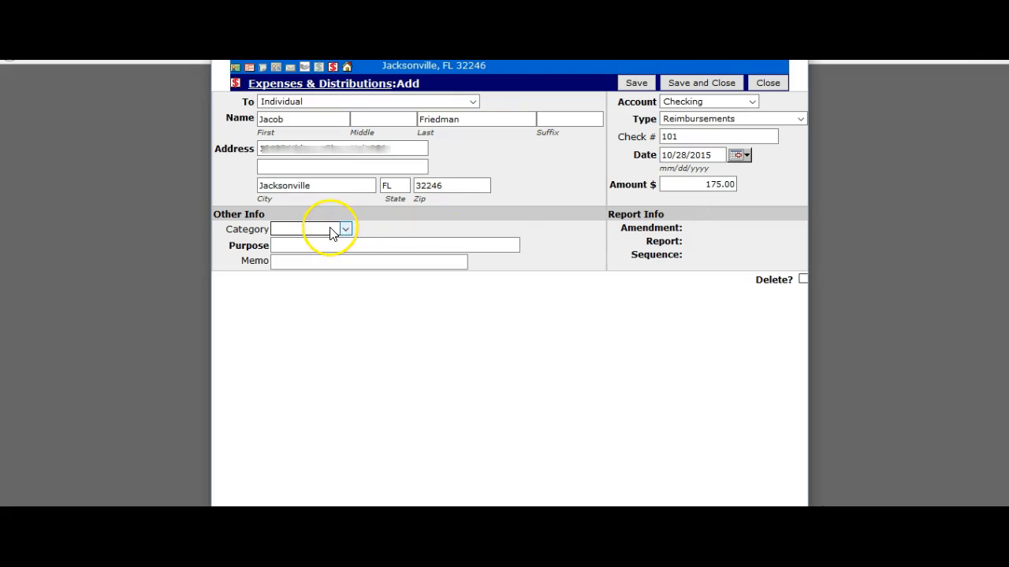
Categorize the expense as Other with purpose 'Reimbursement', then save and close it
click(319, 240)
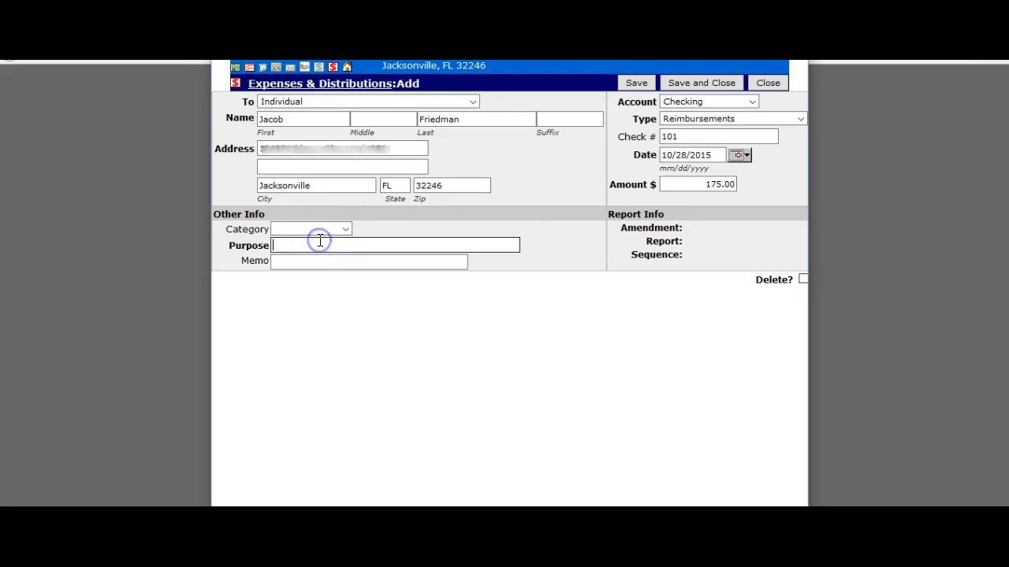
click(328, 228)
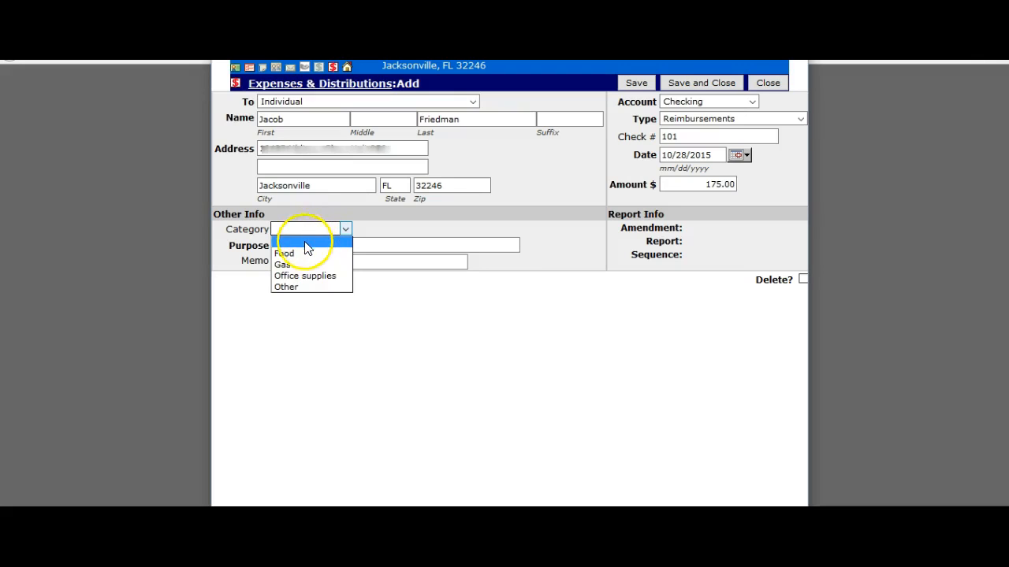
click(292, 284)
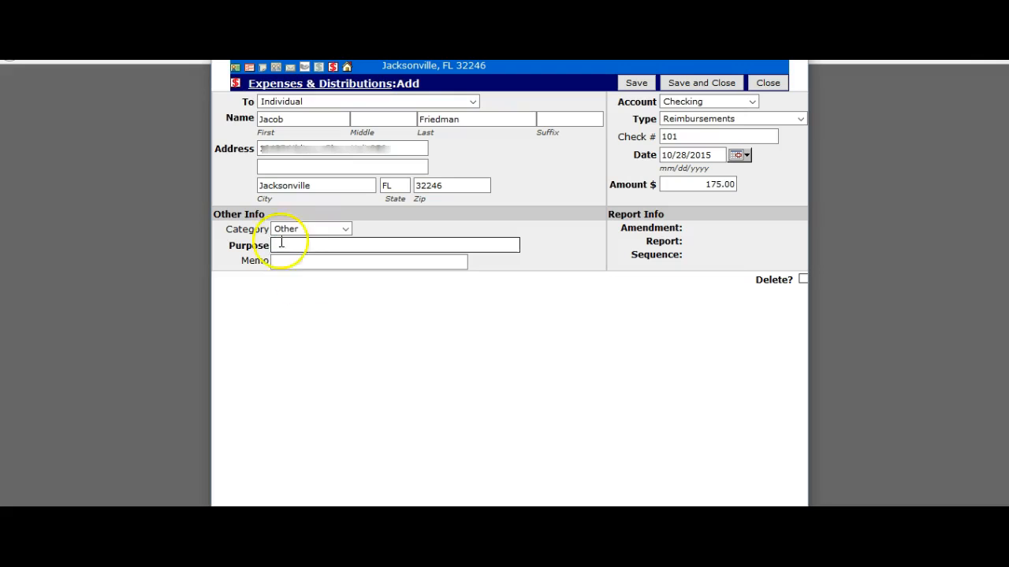
click(281, 248)
text(Reimburs)
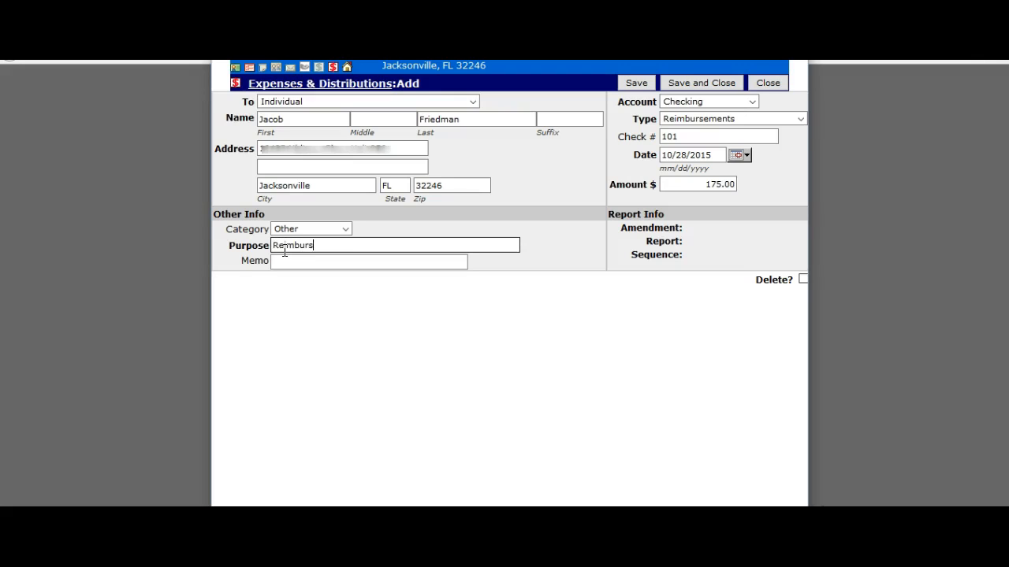
text(ement)
click(401, 263)
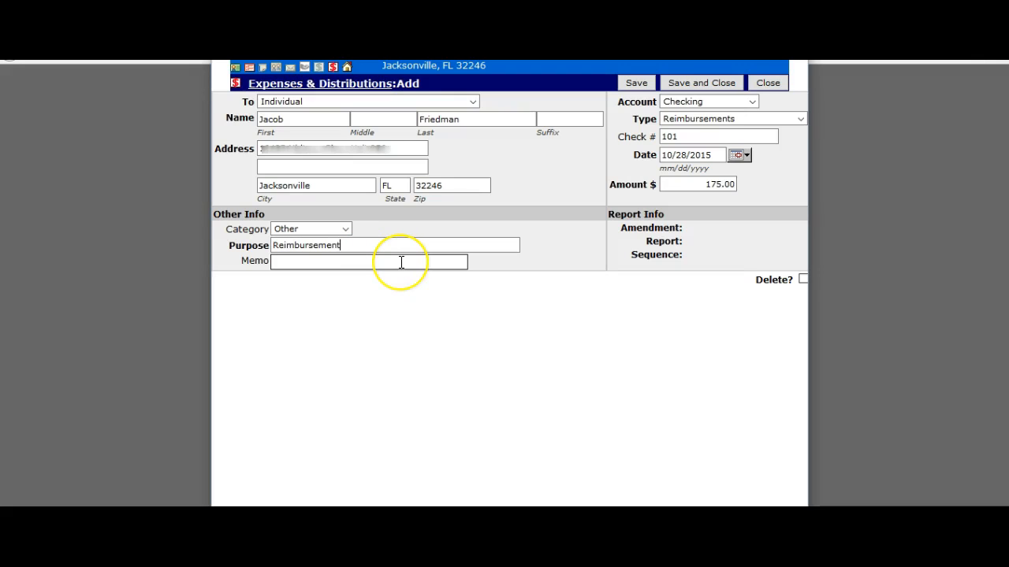
click(300, 261)
click(379, 247)
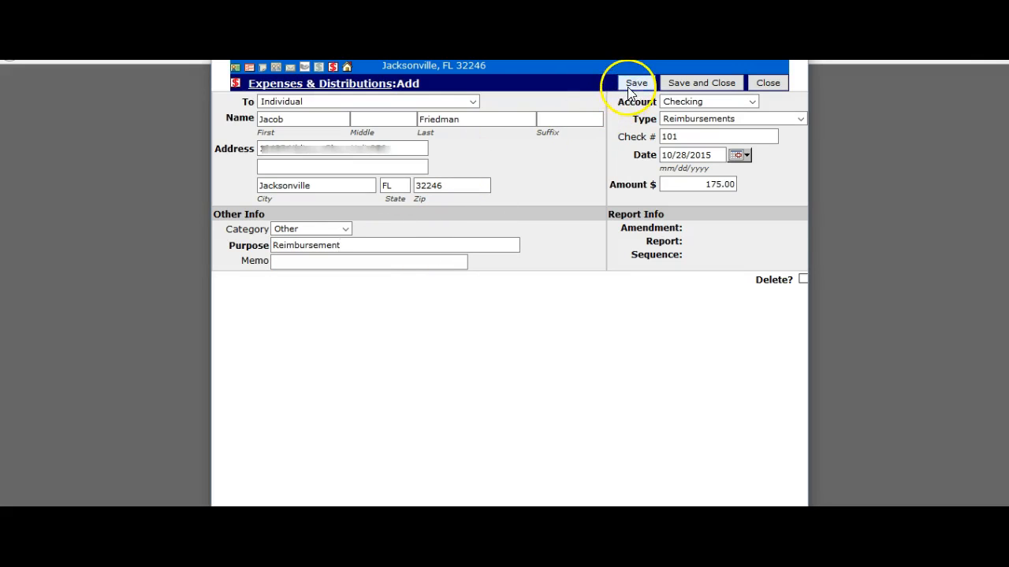
click(691, 84)
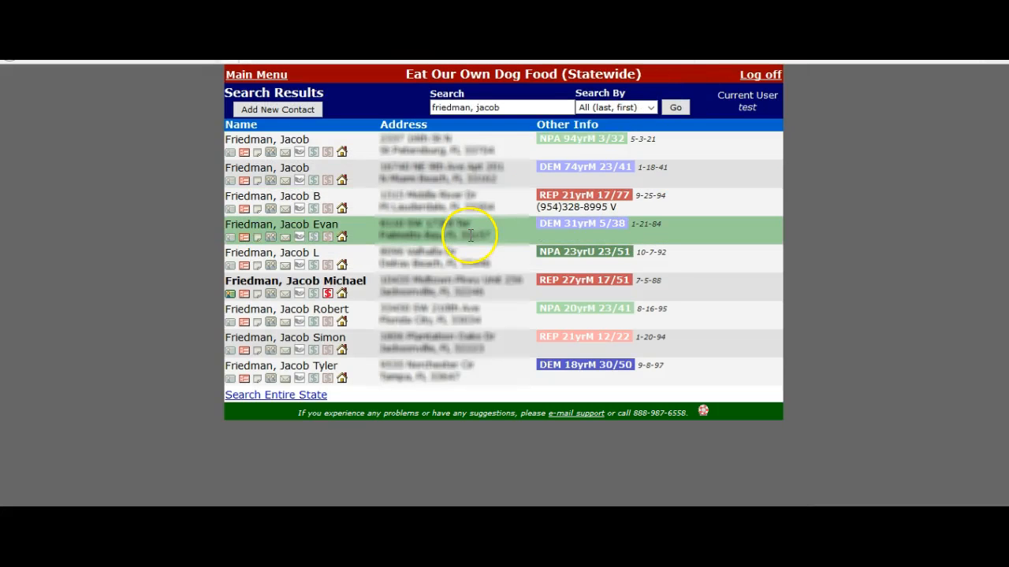
Check the contact's expense list for the $175 reimbursement, then go back to the main menu
click(328, 294)
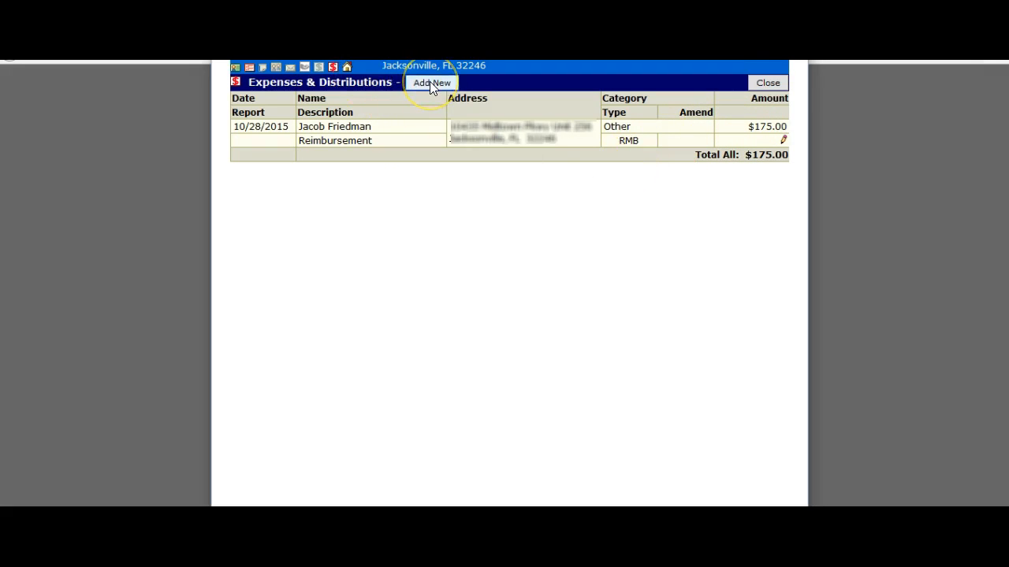
click(771, 83)
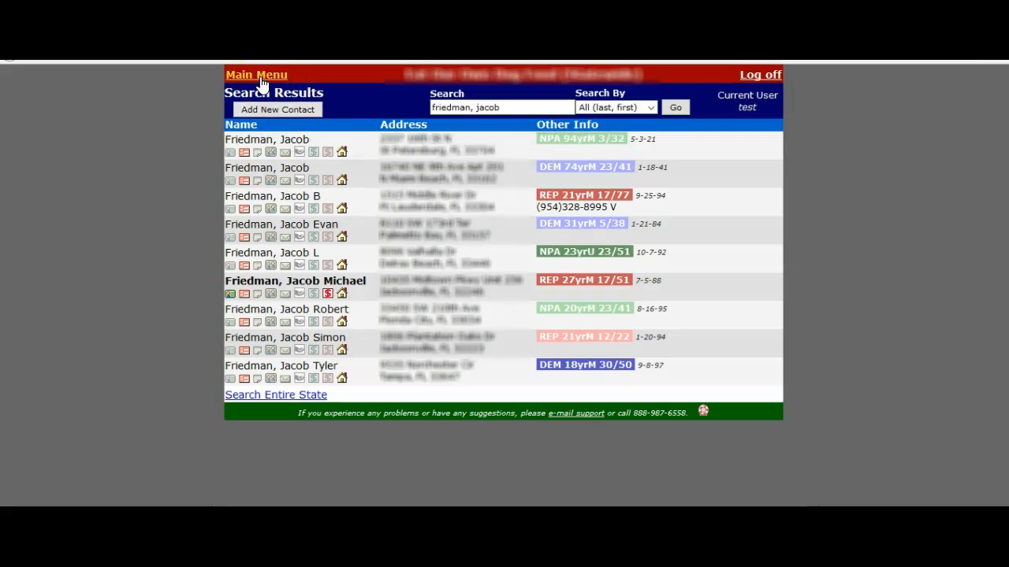
click(260, 77)
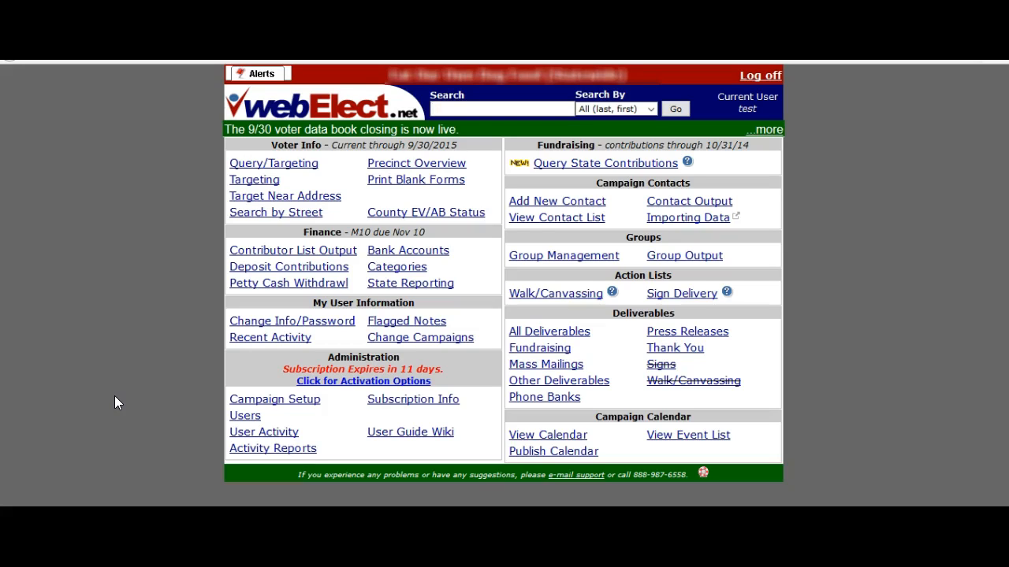
Search contacts for 'staples' and start a new expense on the Staples vendor record
click(486, 114)
text(staples)
key(Return)
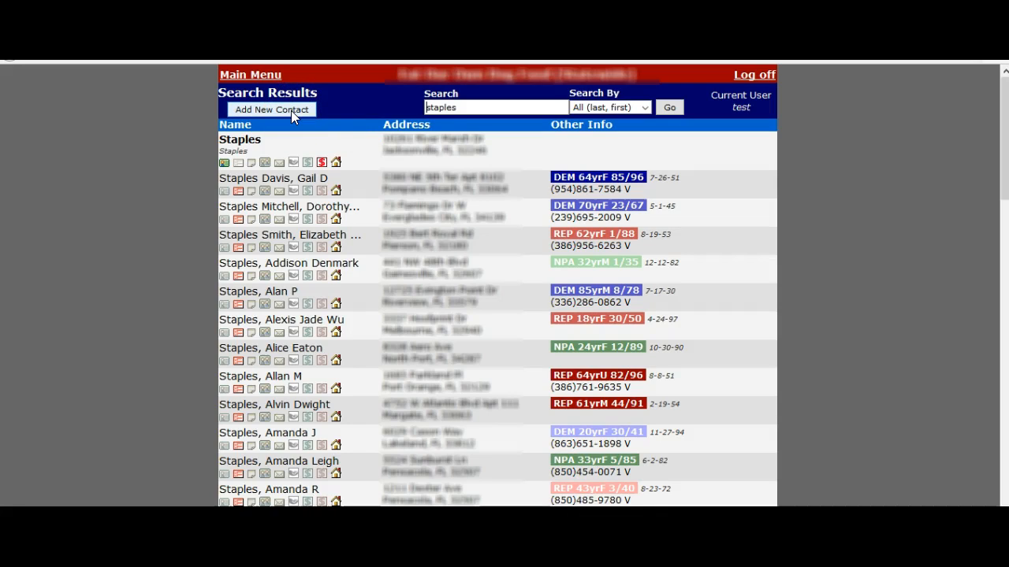
click(312, 146)
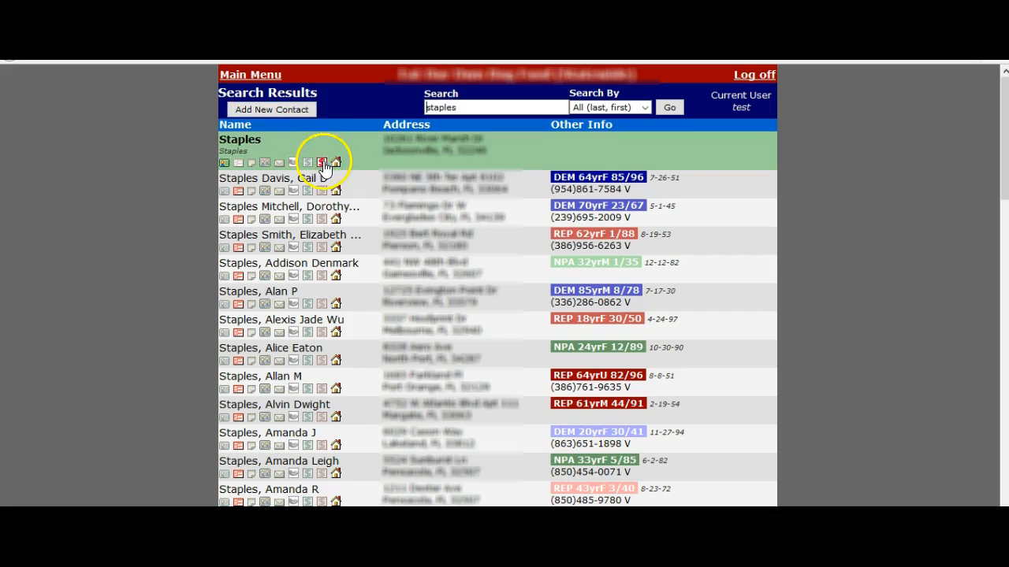
click(324, 164)
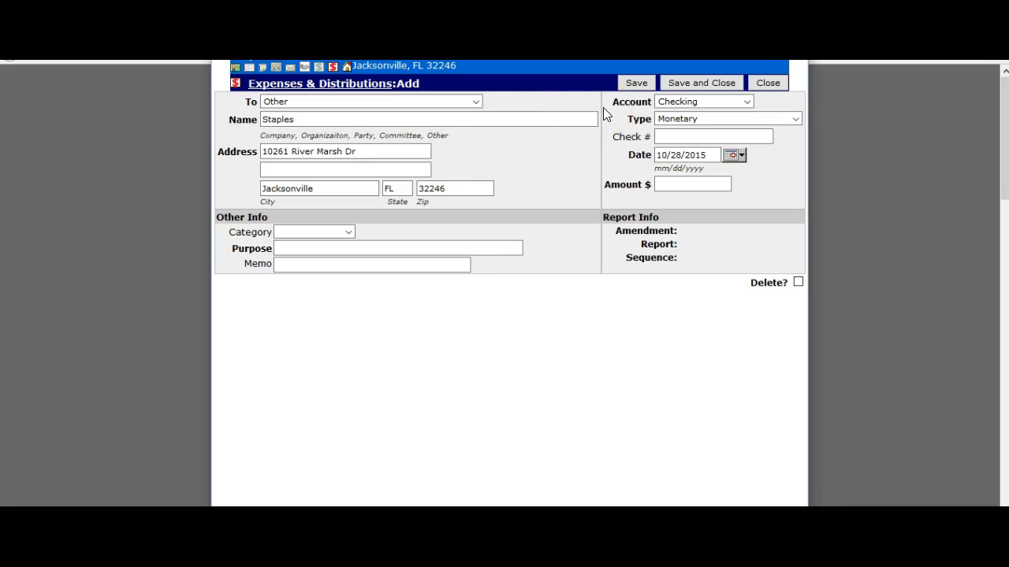
Charge the Staples expense to Other Distributions as Reimbursements, check 101, amount 75.00
click(707, 105)
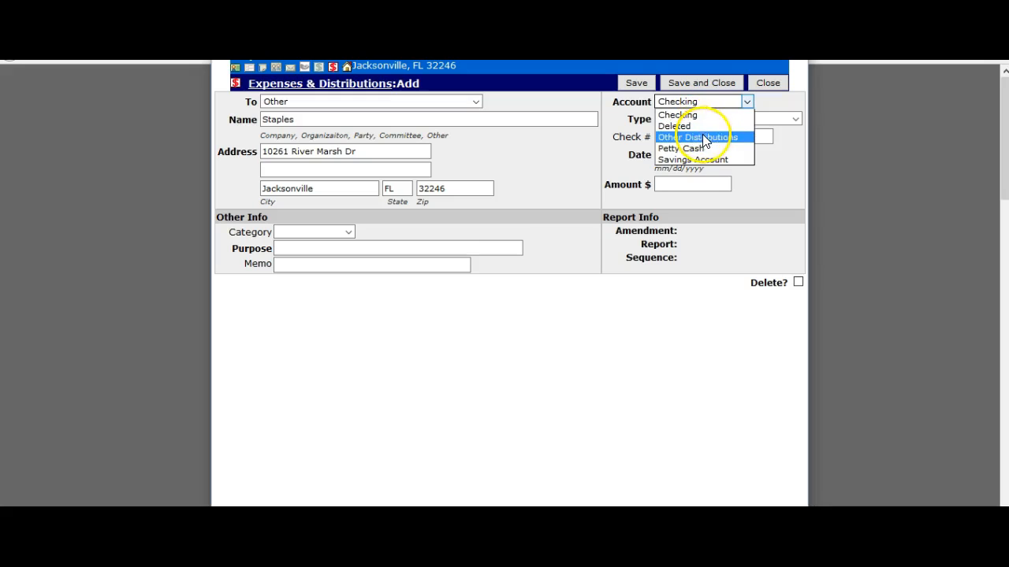
click(702, 137)
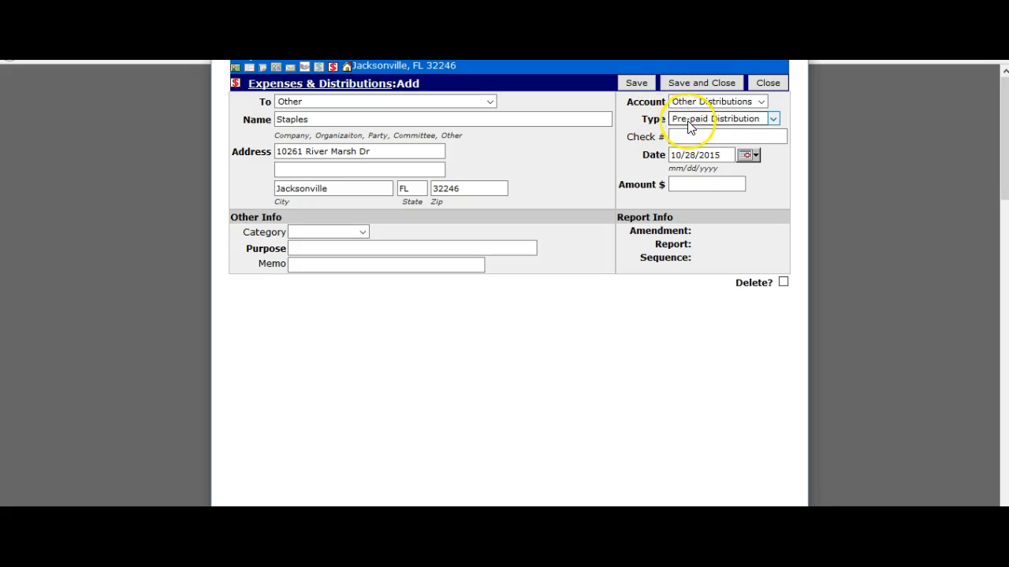
click(717, 125)
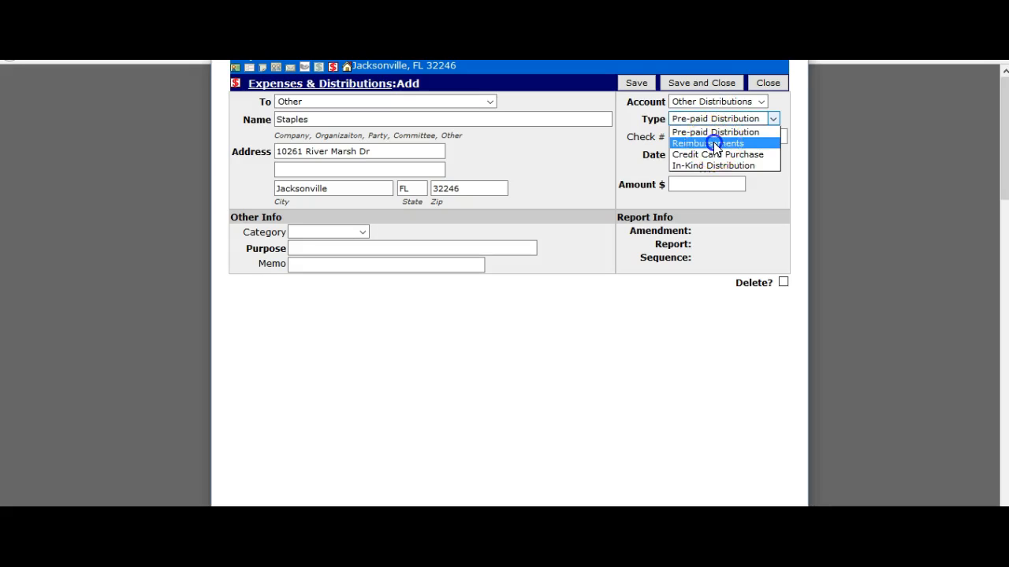
click(712, 144)
click(707, 138)
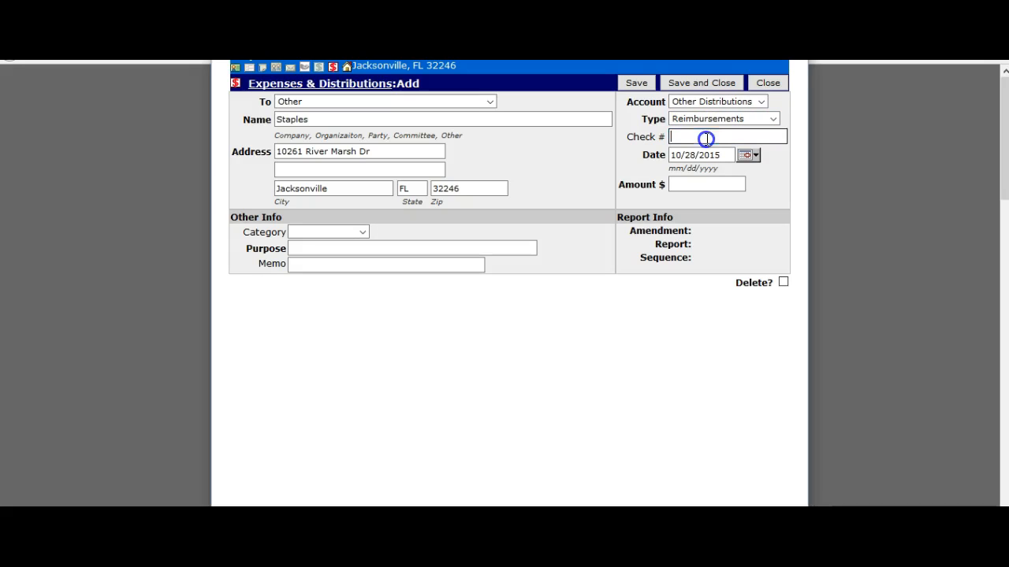
text(101)
key(Tab)
click(703, 184)
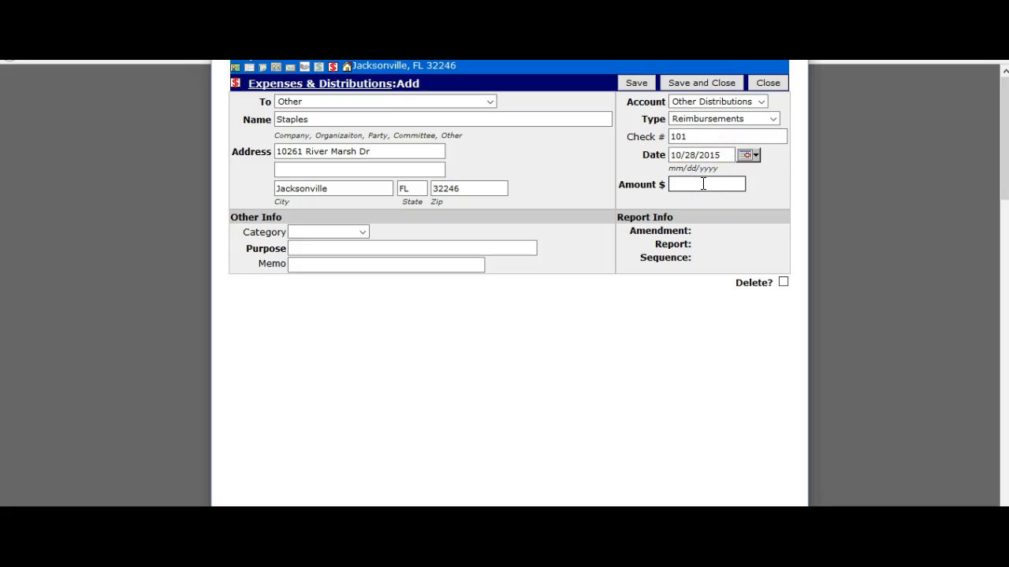
text(75.00)
Categorize it as Office supplies with purpose 'Paper and Ink' and save
click(320, 232)
click(323, 279)
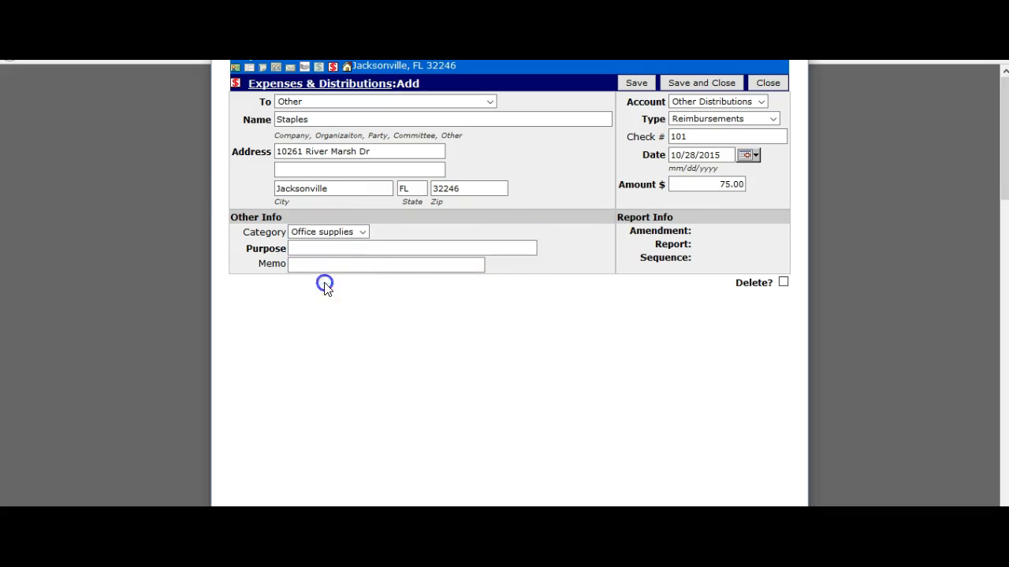
click(314, 249)
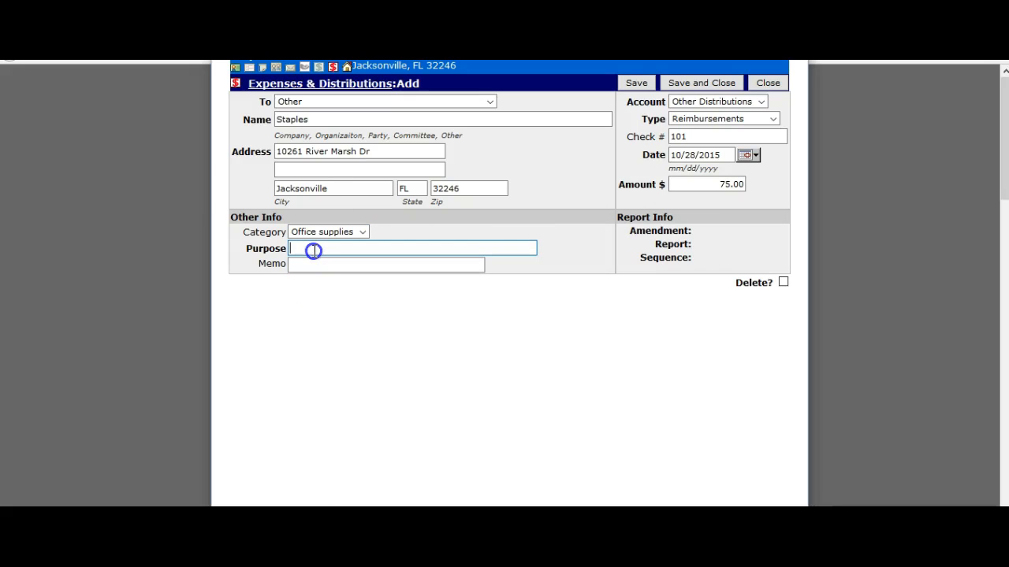
text(P)
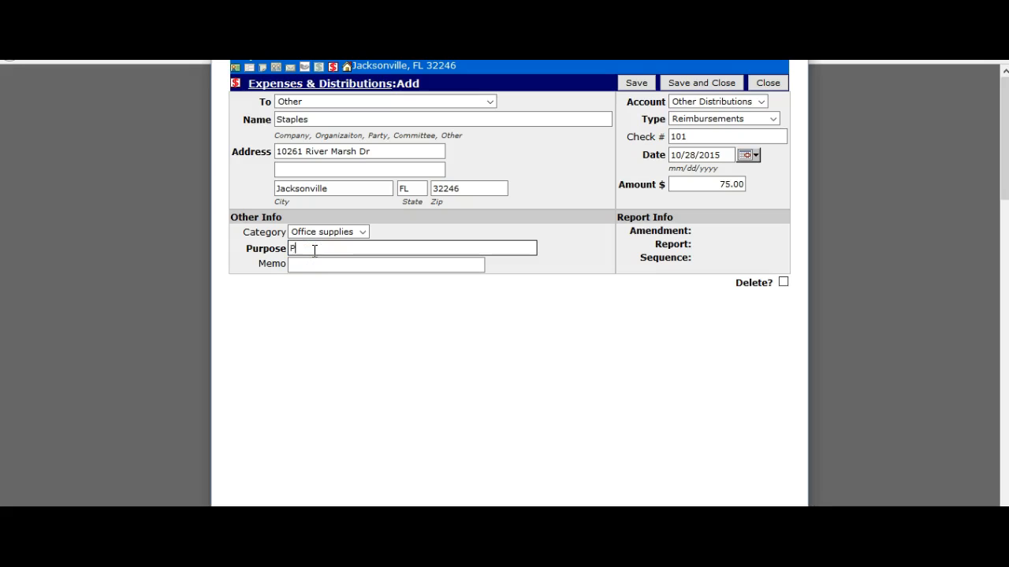
text(aper and Ink)
click(628, 136)
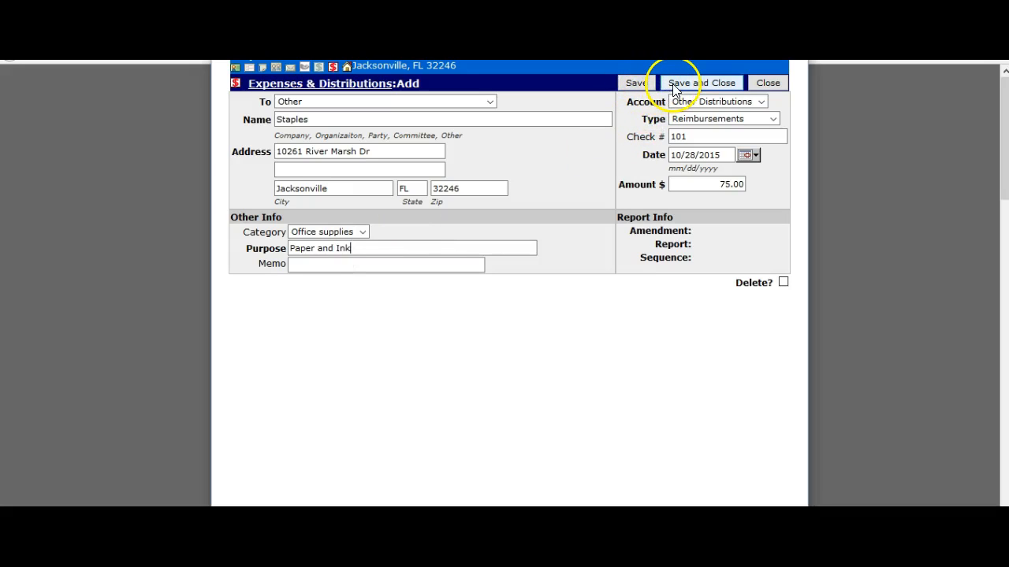
click(637, 83)
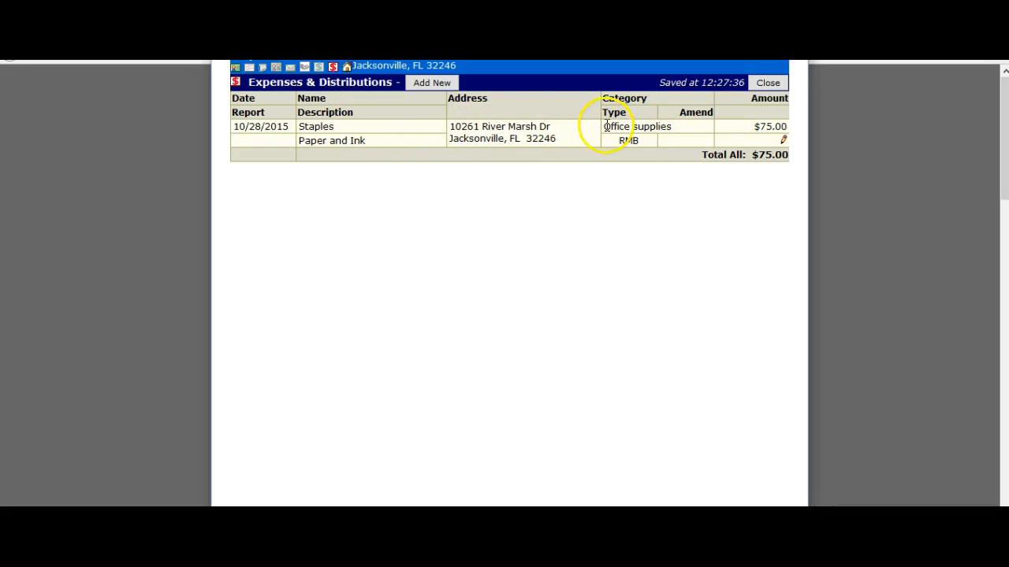
Edit the Staples expense, link it to the $175 reimbursement ($100.00 remaining), and save
click(784, 143)
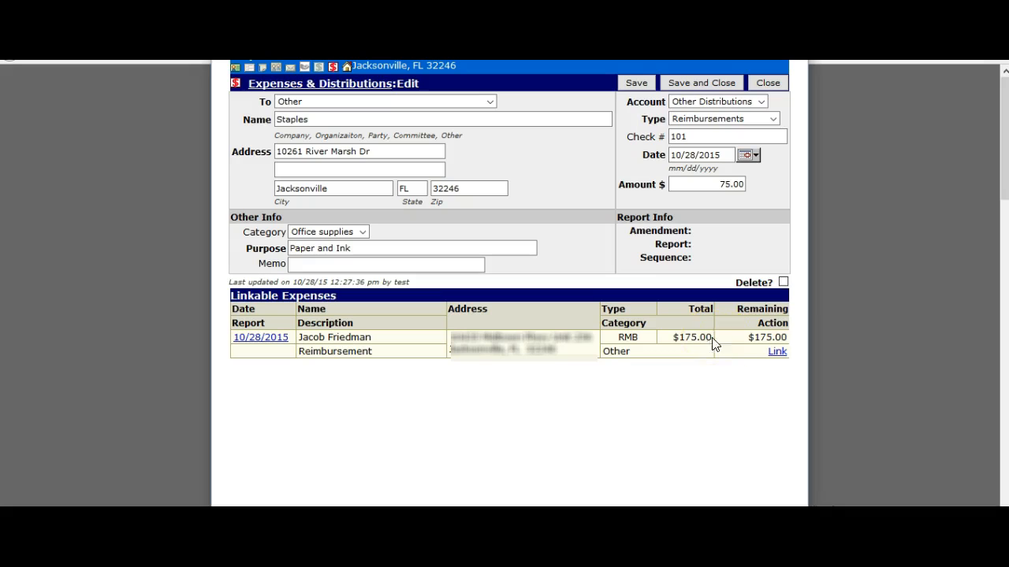
click(777, 355)
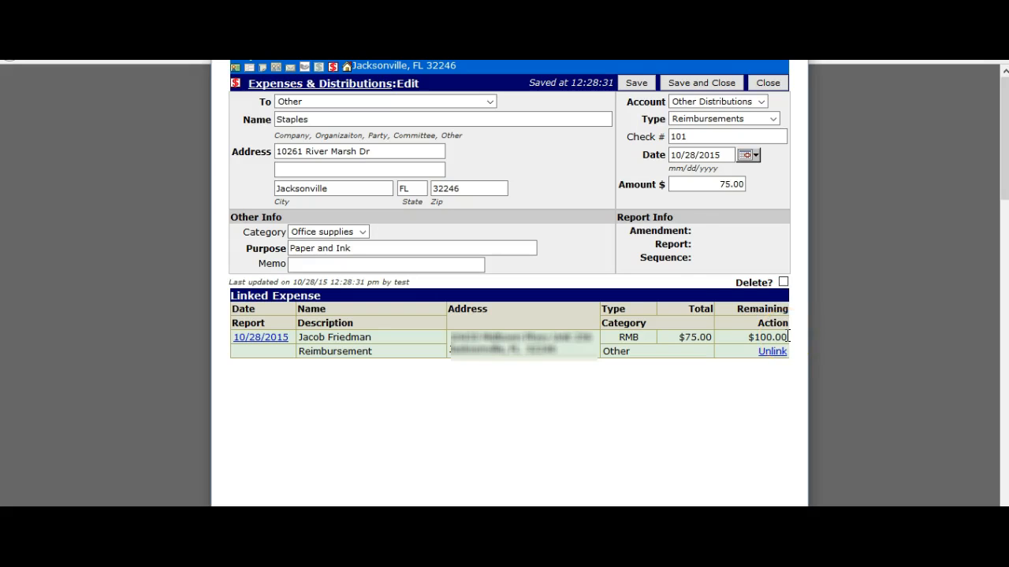
click(679, 87)
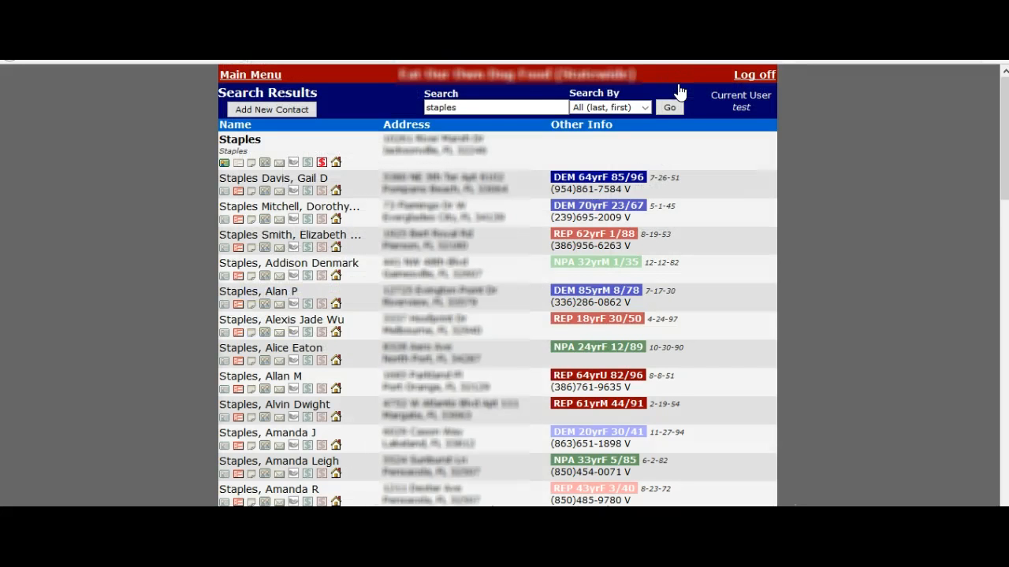
Replace the search with 'gate' and start a new expense on the Gate vendor record
drag(495, 106, 411, 107)
text(gate)
key(Return)
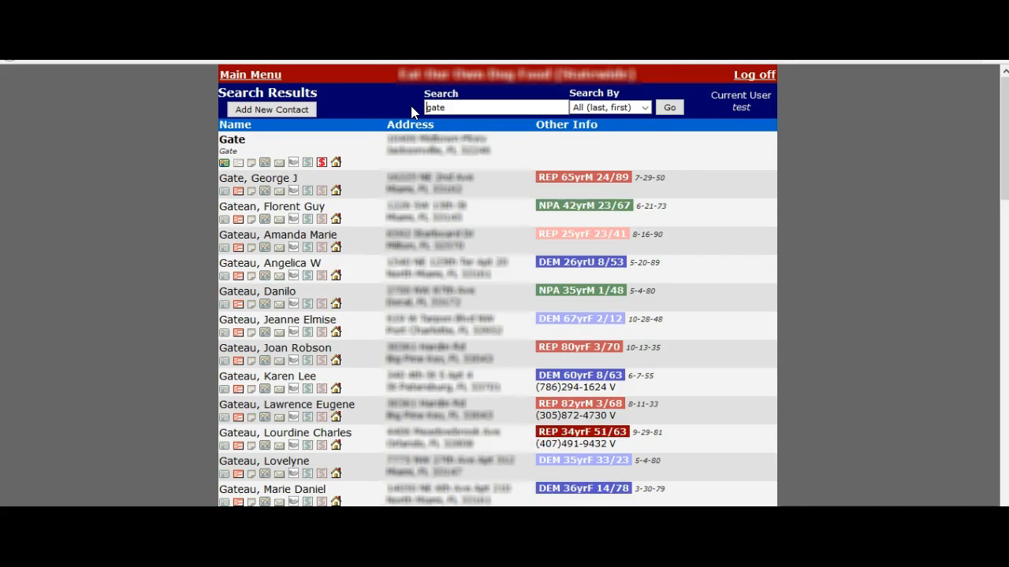
click(322, 165)
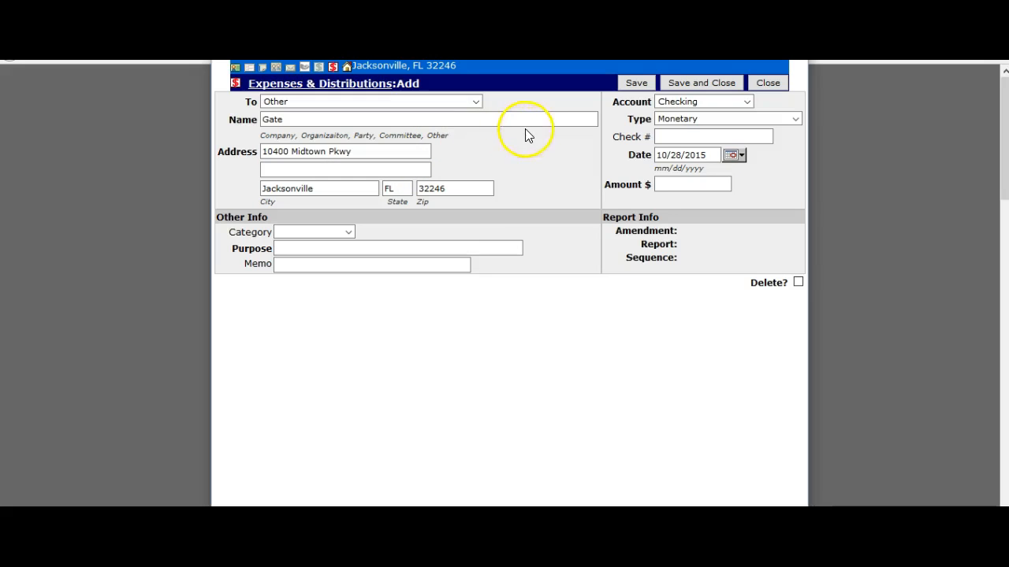
Charge the Gate distribution to Other Distributions as a Reimbursement with check 101 and amount $50
click(666, 102)
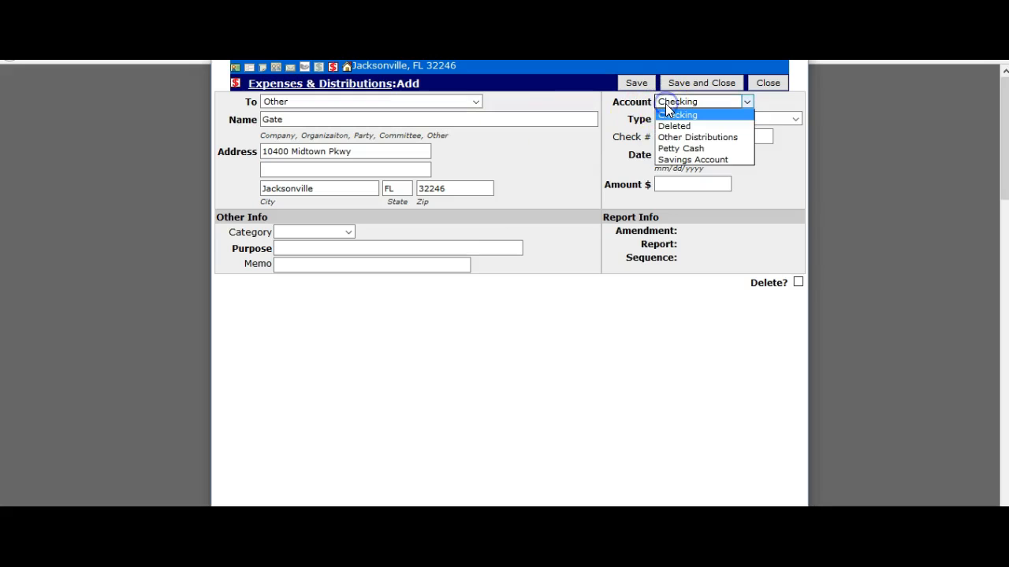
click(674, 138)
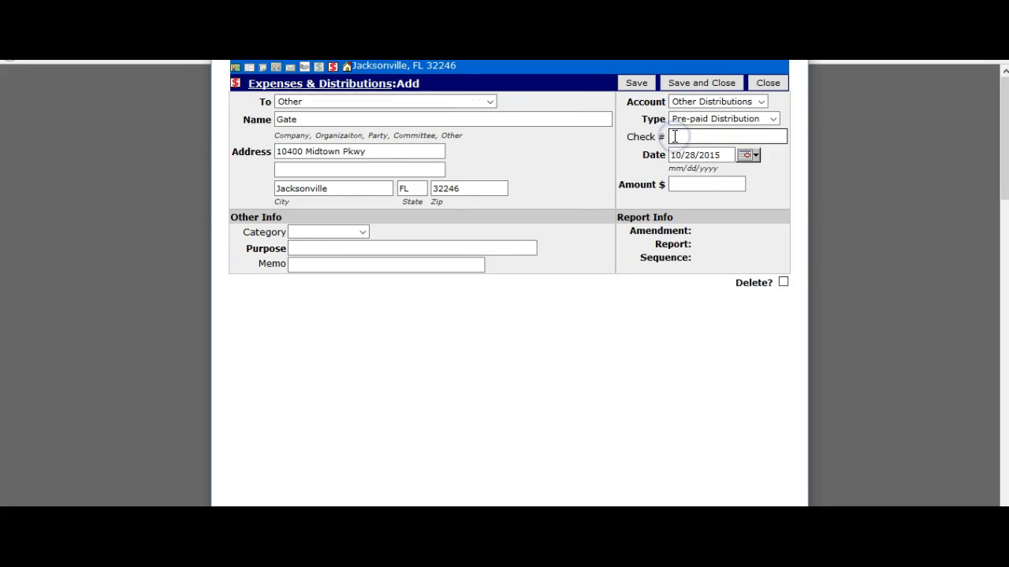
click(683, 124)
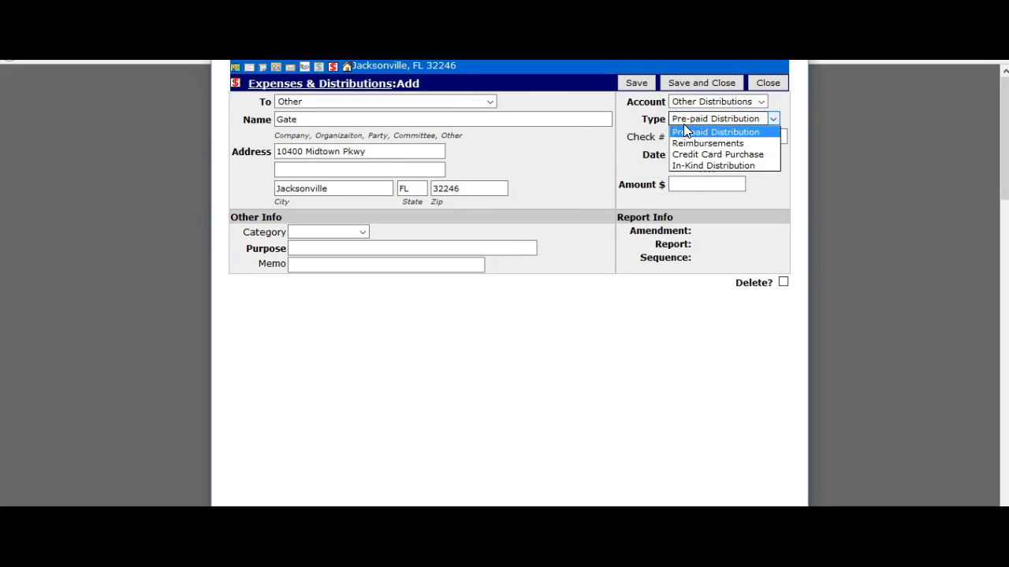
click(685, 143)
click(686, 140)
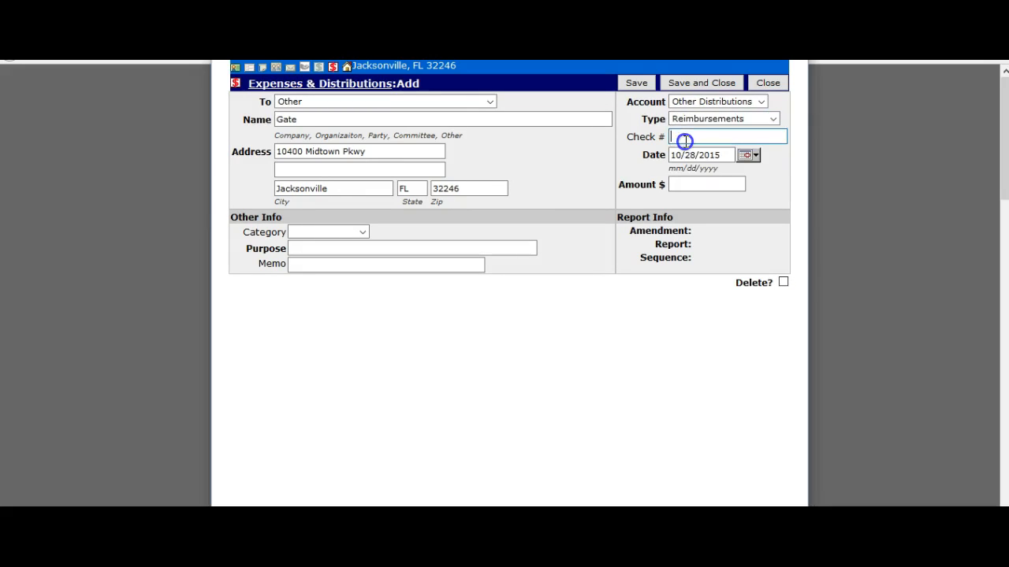
text(101)
click(687, 188)
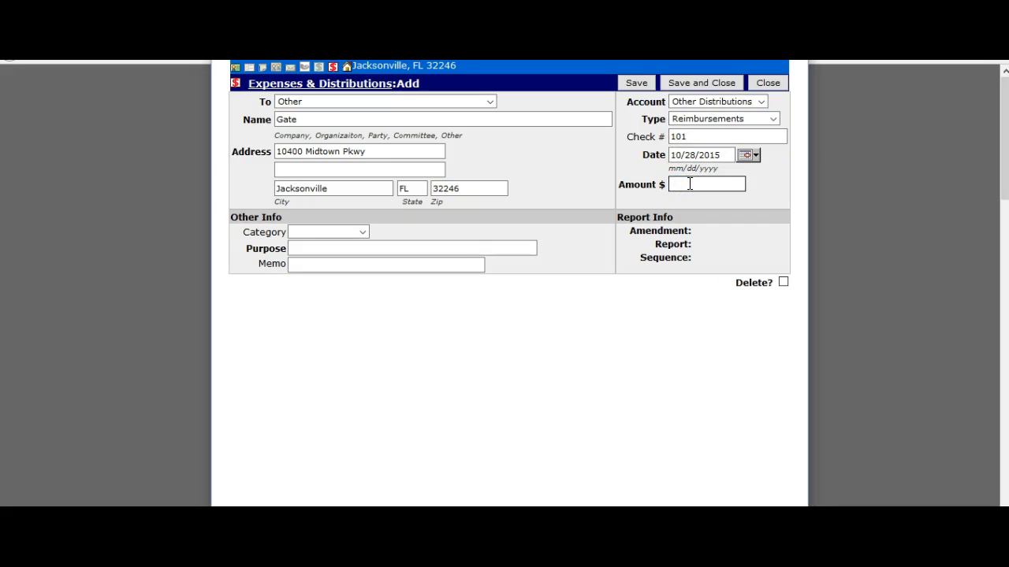
text(50)
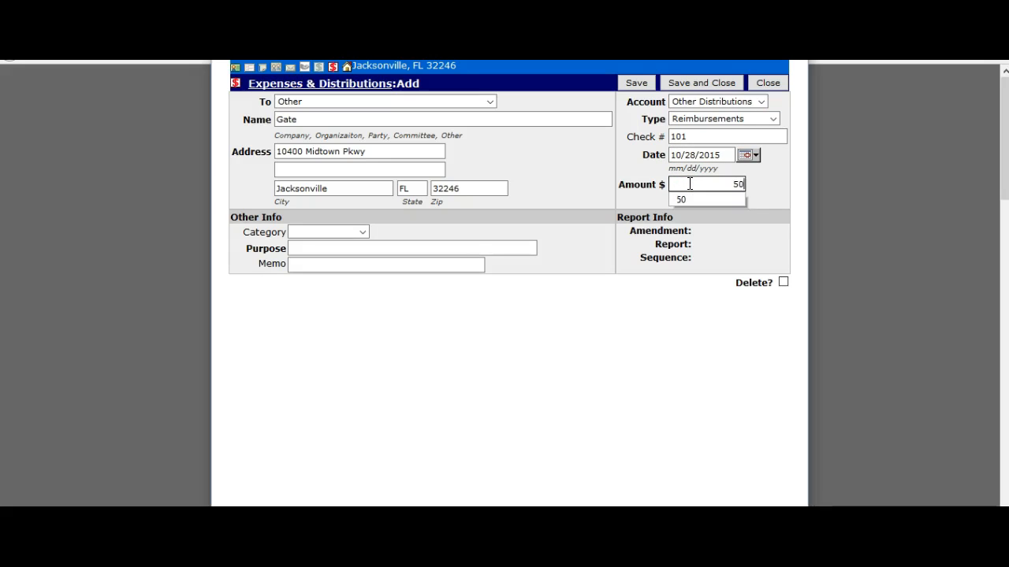
click(689, 197)
Set the category and the purpose to Gas, then save the Gate distribution
click(296, 235)
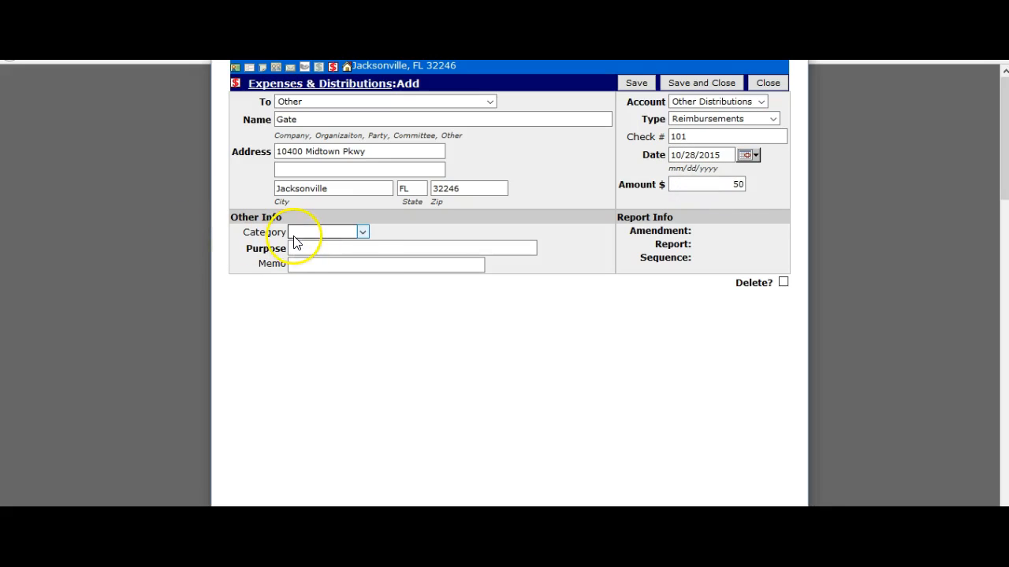
click(300, 267)
click(303, 249)
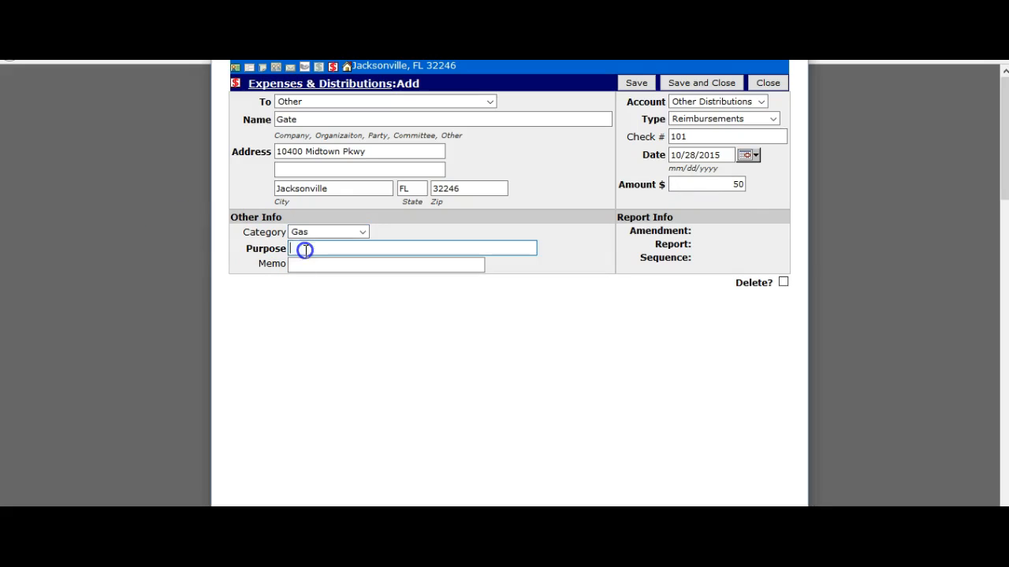
text(Gas)
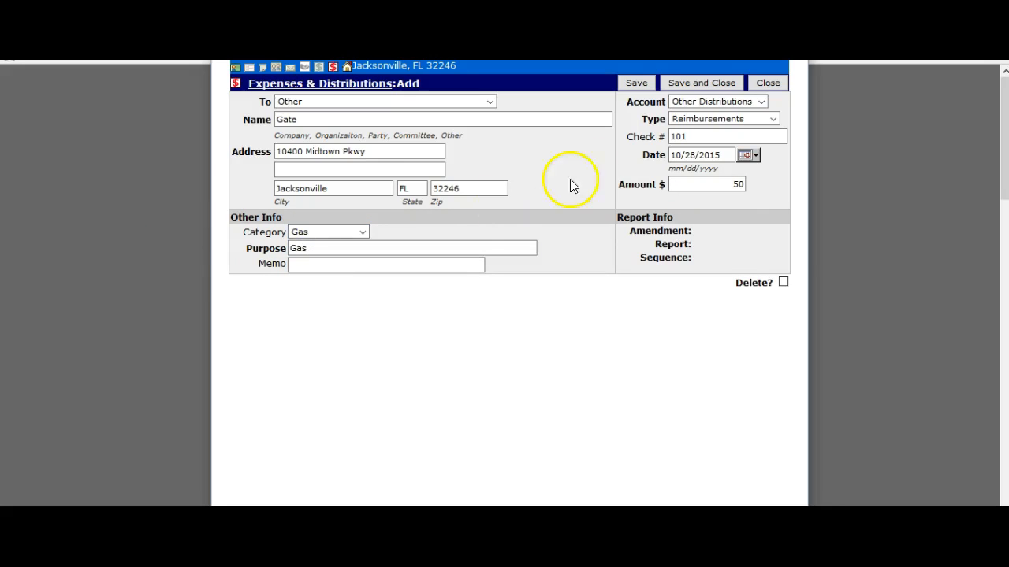
click(634, 85)
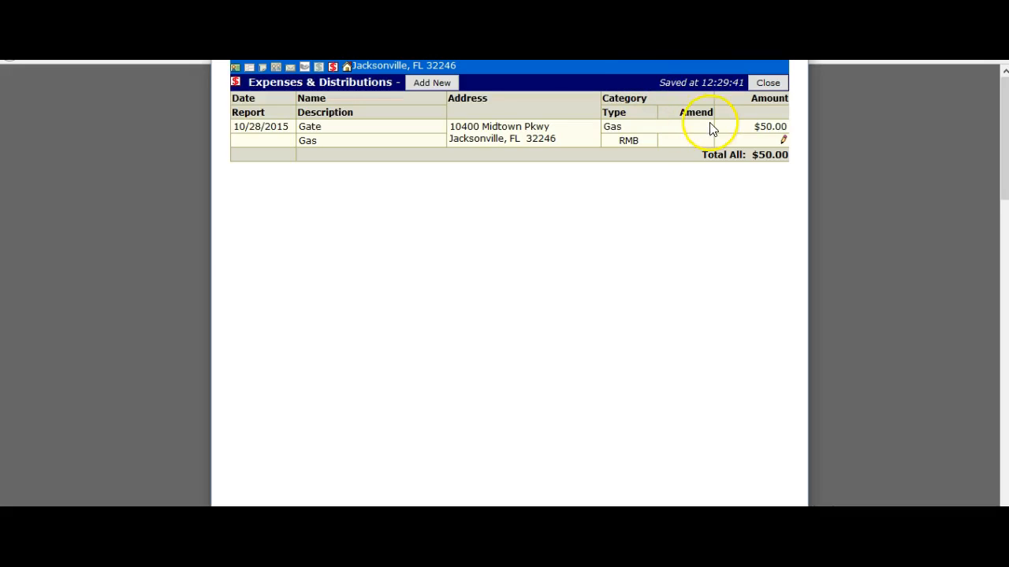
Link the $50 Gate expense to the $175 reimbursement and save and close it
click(784, 142)
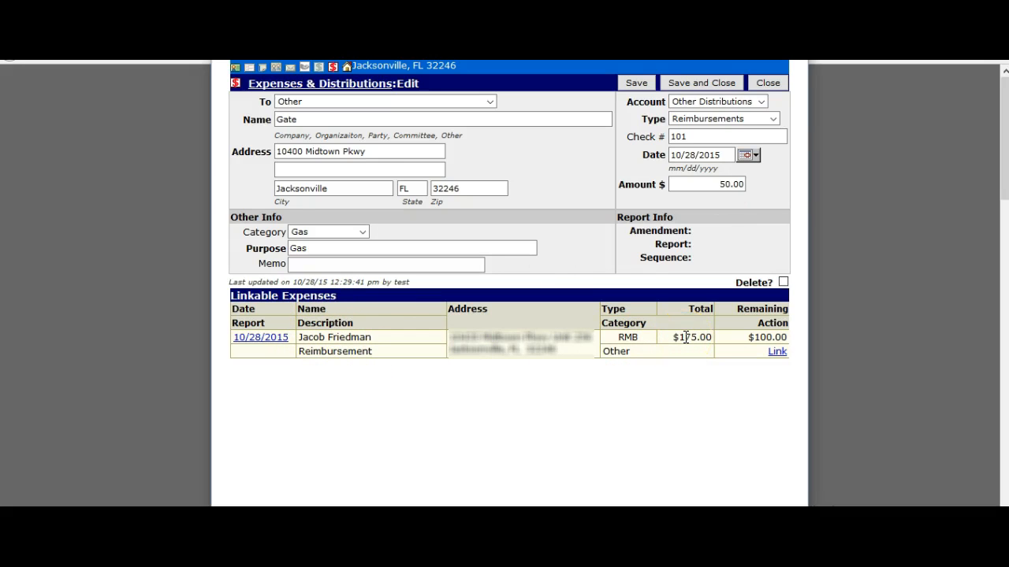
click(778, 352)
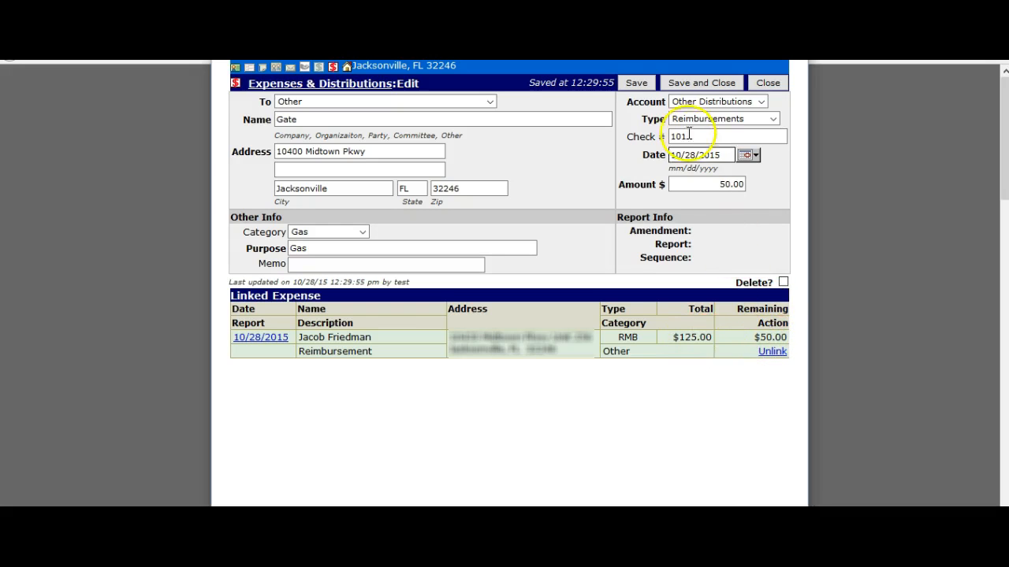
click(672, 86)
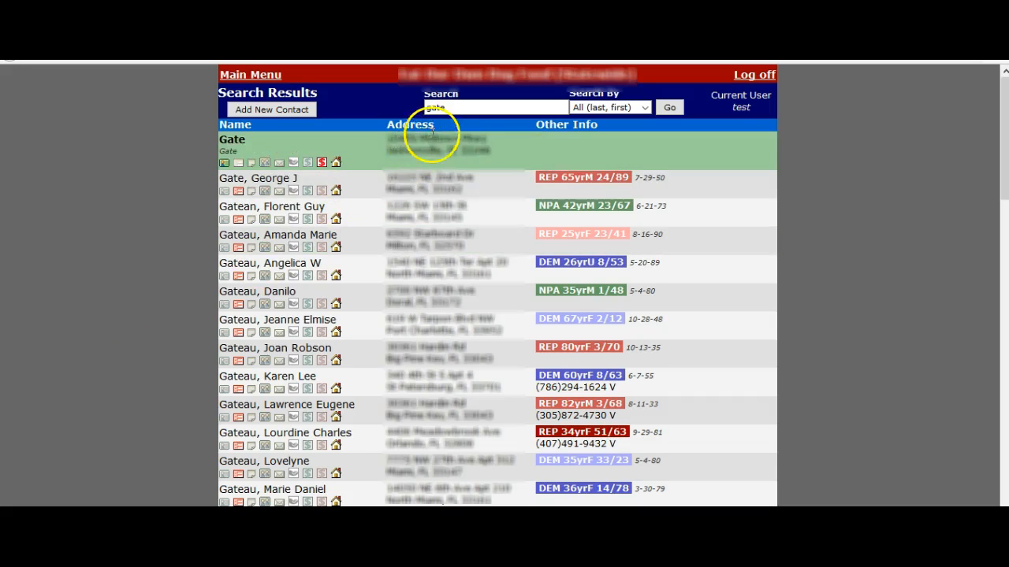
Search contacts for 'publix' in place of the earlier 'gate' search
click(456, 110)
drag(456, 110, 411, 107)
text(p)
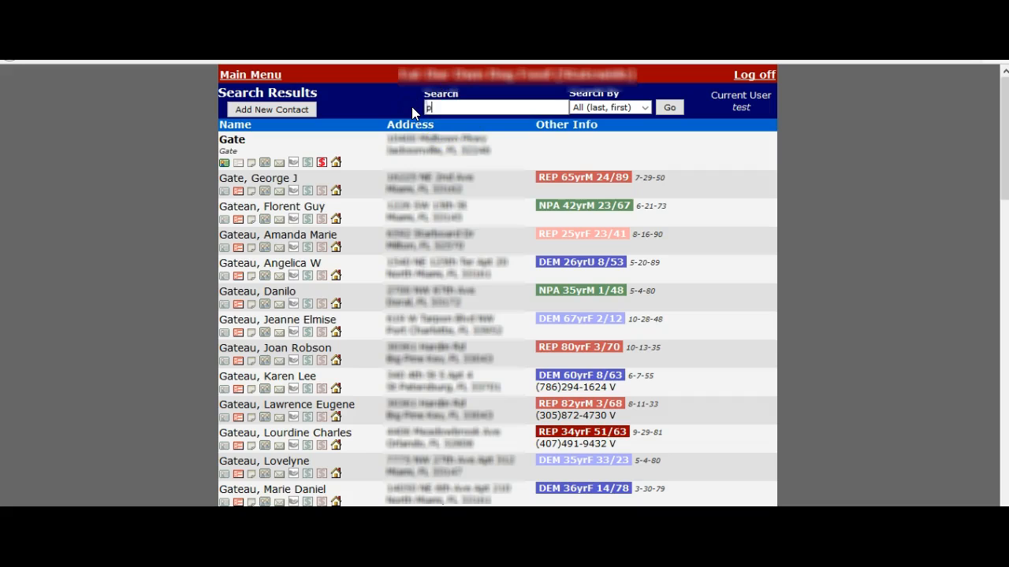
text(ublix)
key(Return)
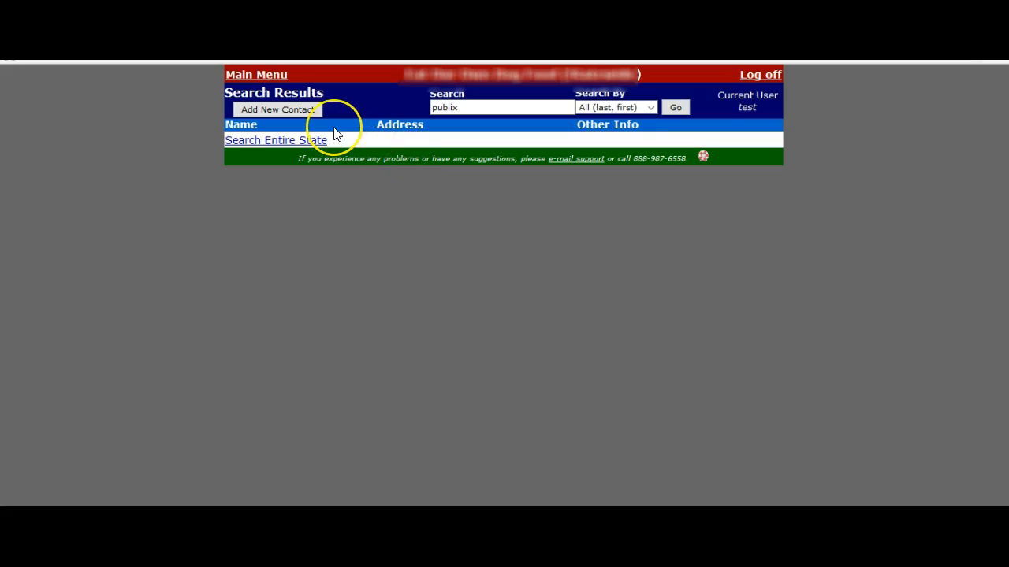
Start a new contact with Organization 'Publix', filed as Org
click(289, 113)
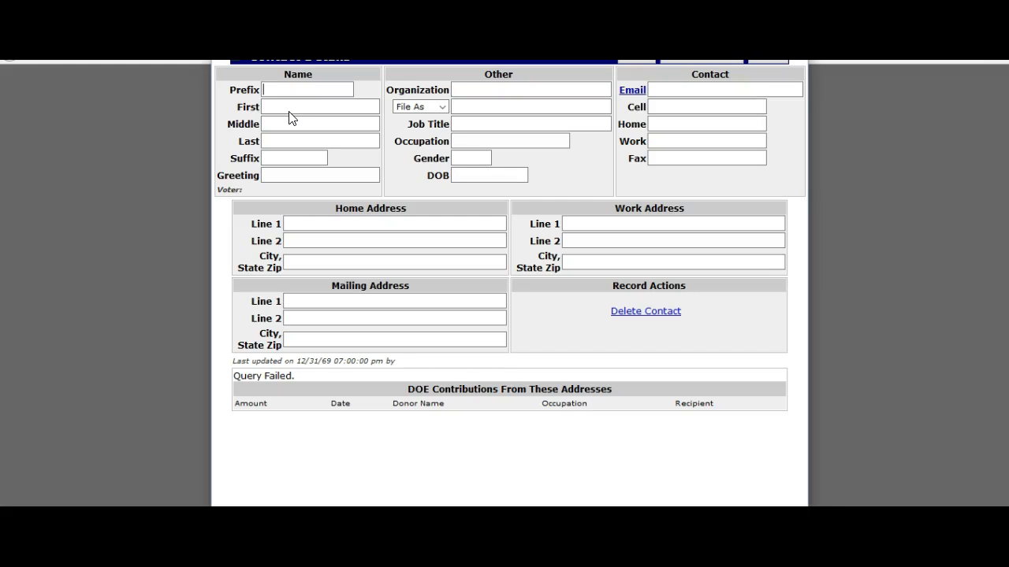
scroll(510, 239, up, 1)
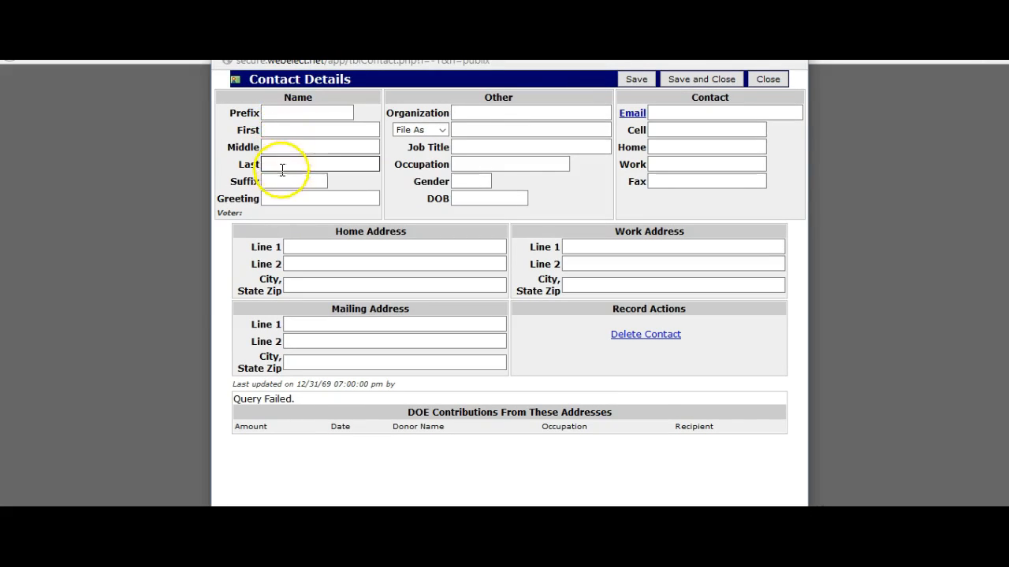
click(474, 109)
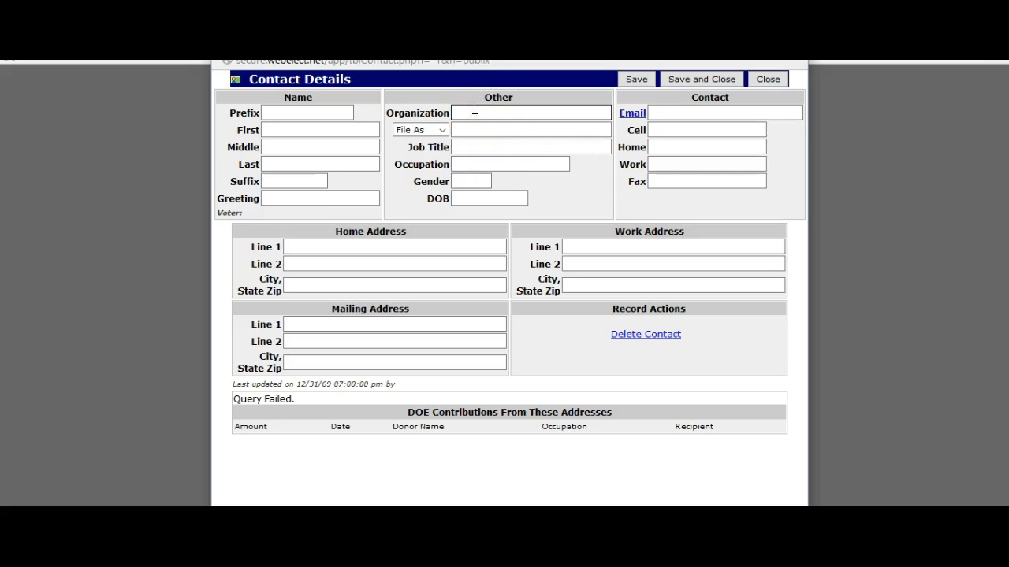
click(476, 115)
text(Publix)
click(429, 131)
click(415, 175)
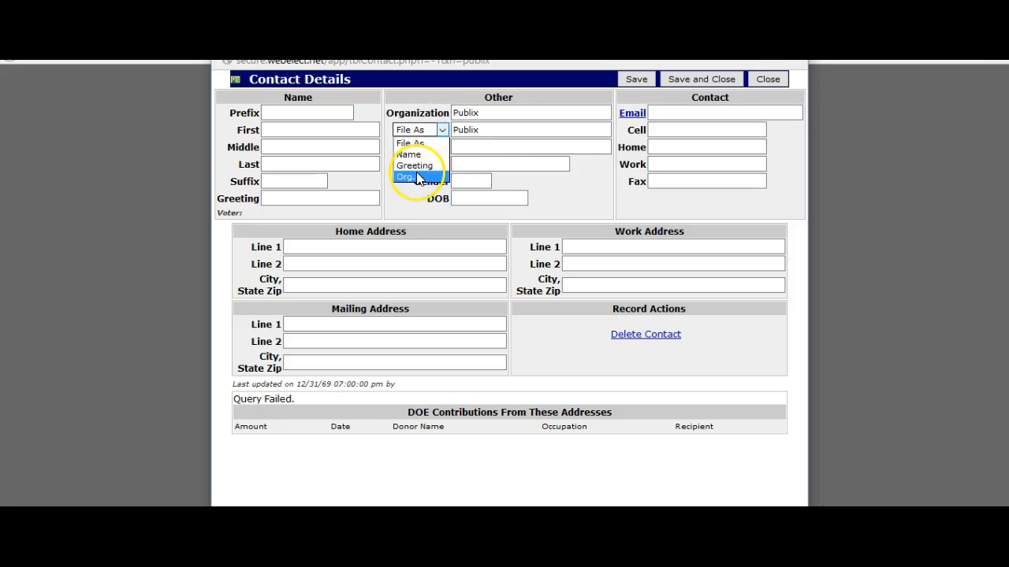
click(490, 130)
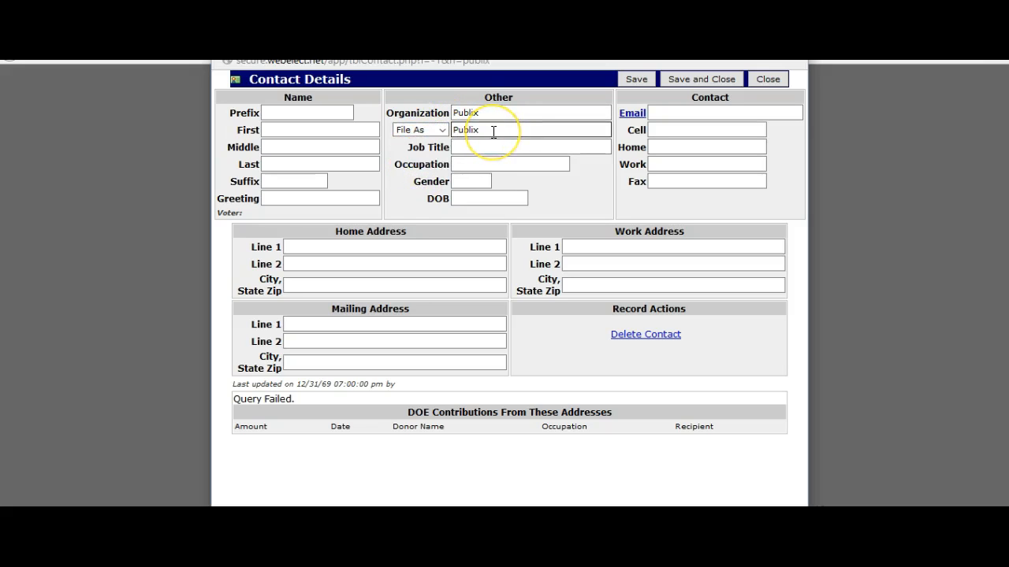
Enter work address 14500 Midtown Pkwy, Jacksonville, FL 32246 and save the Publix contact
click(402, 246)
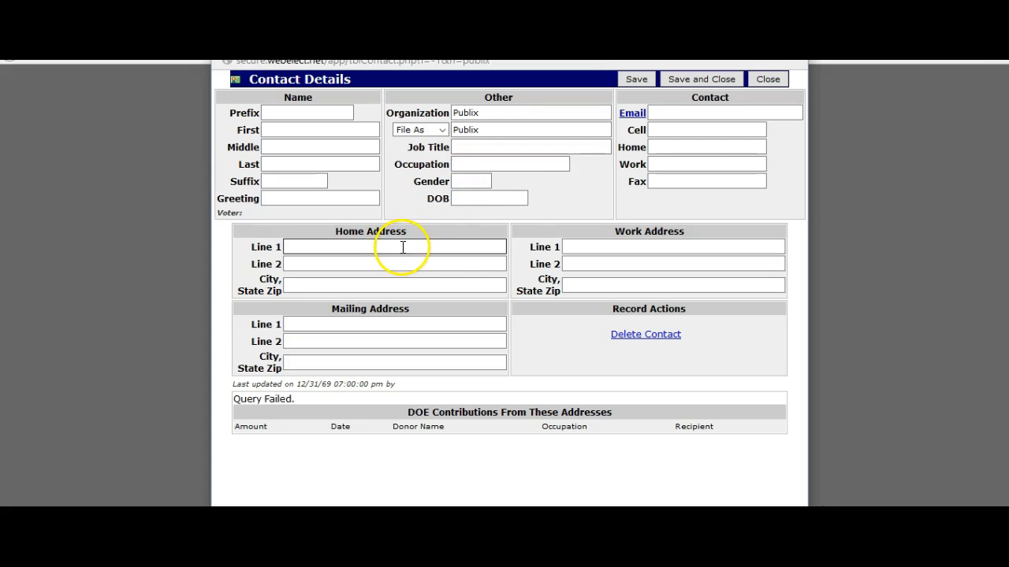
click(622, 246)
click(639, 245)
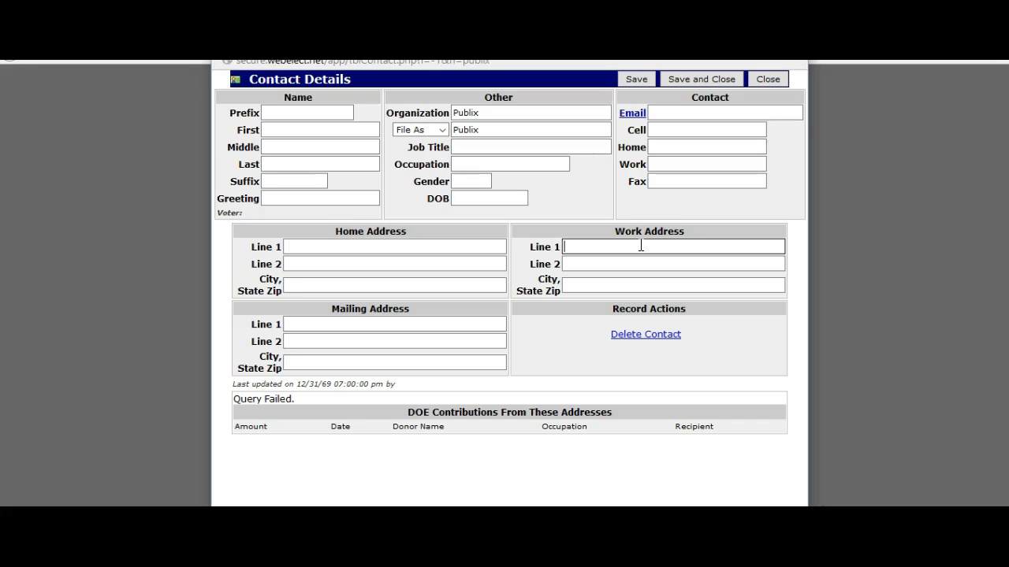
text(14500 Midtown Pkwy)
click(592, 282)
text(Jacksonville, FL 32246)
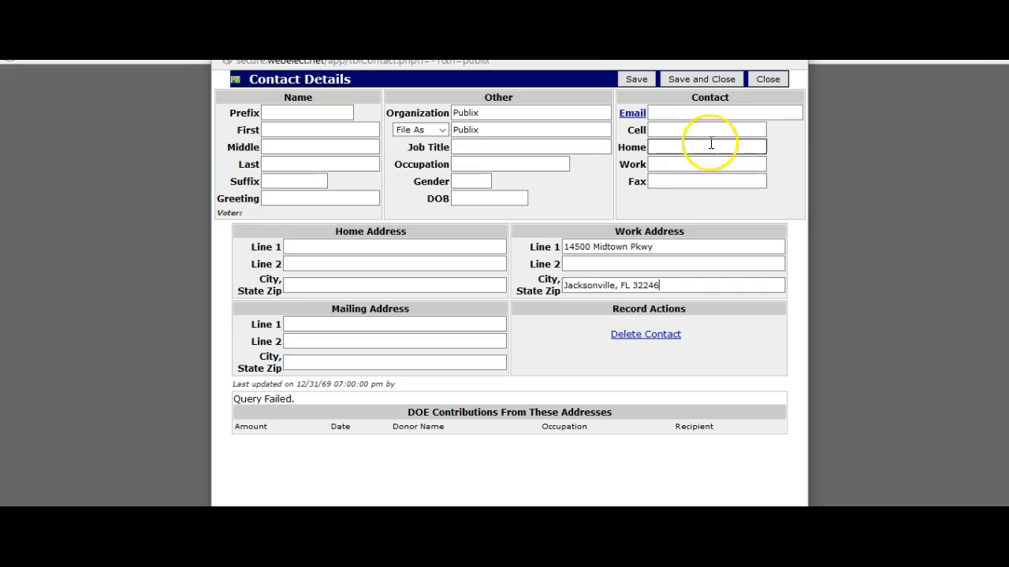
click(639, 82)
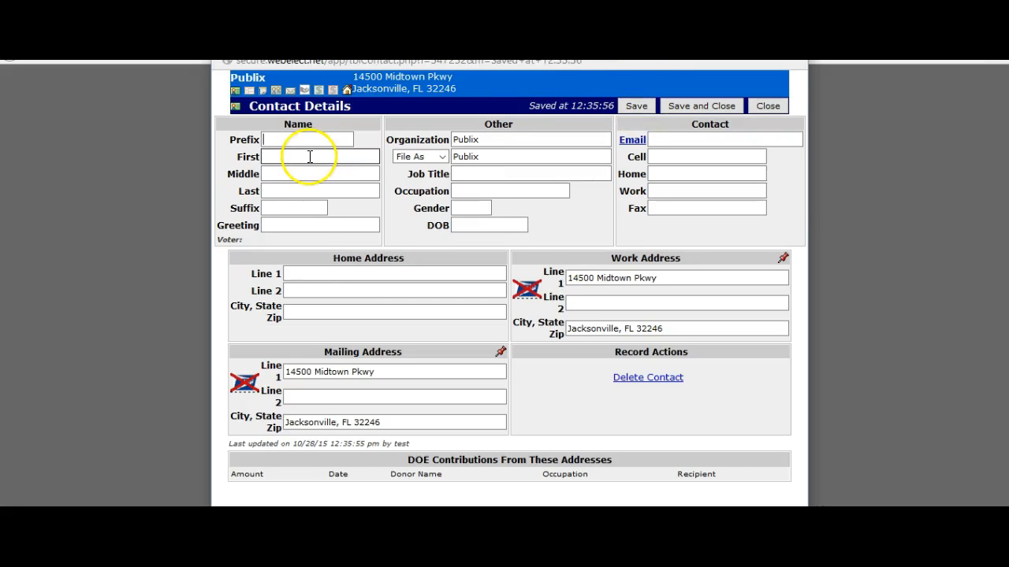
Start a Publix distribution from Other Distributions as a Reimbursement with check 101
click(333, 92)
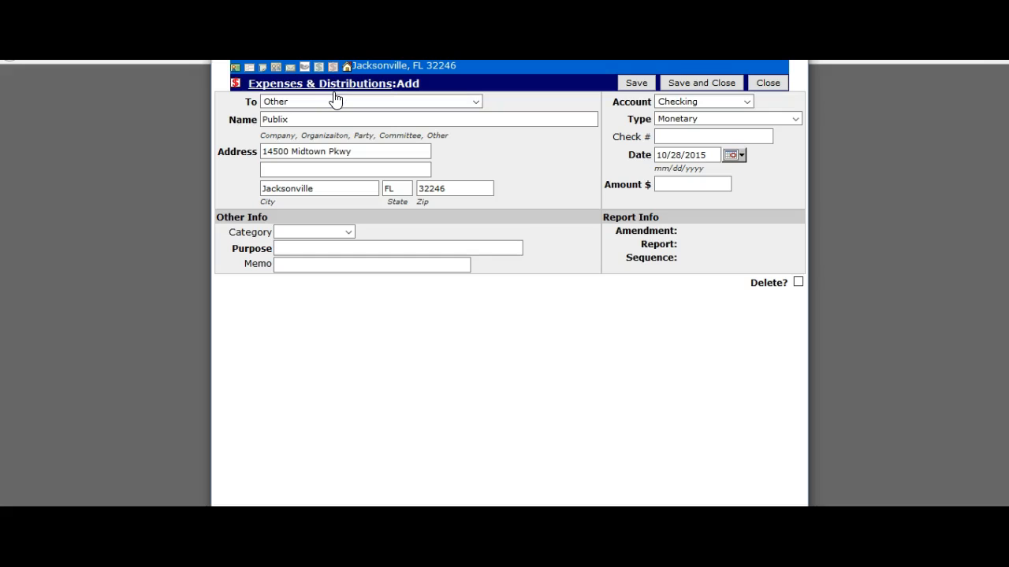
click(363, 115)
click(666, 104)
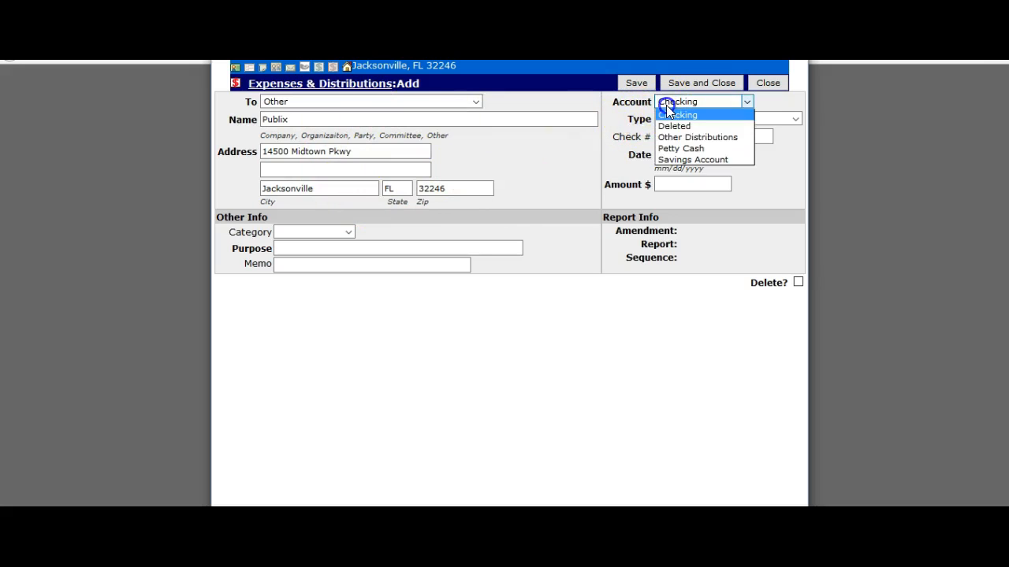
click(670, 137)
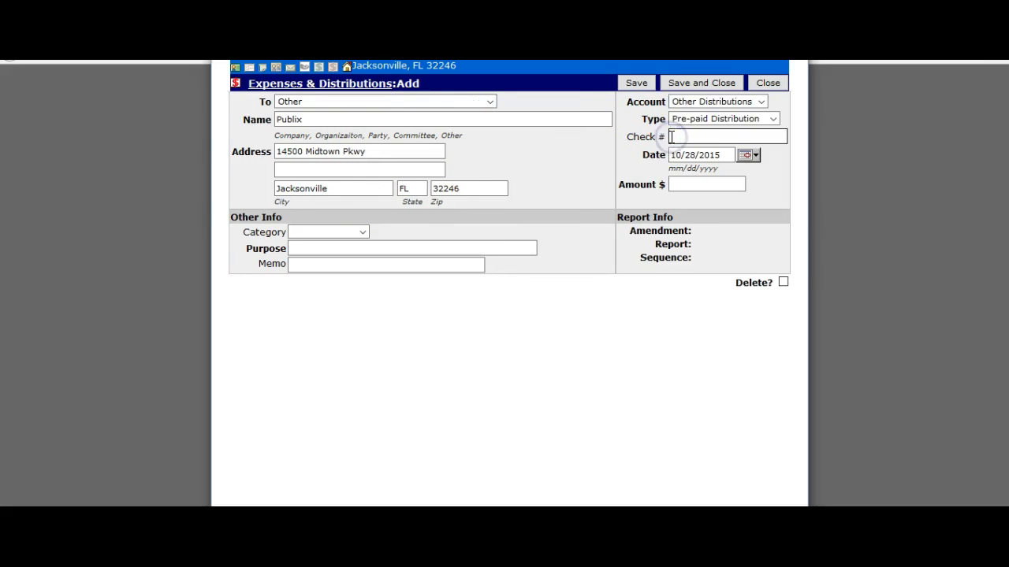
click(685, 122)
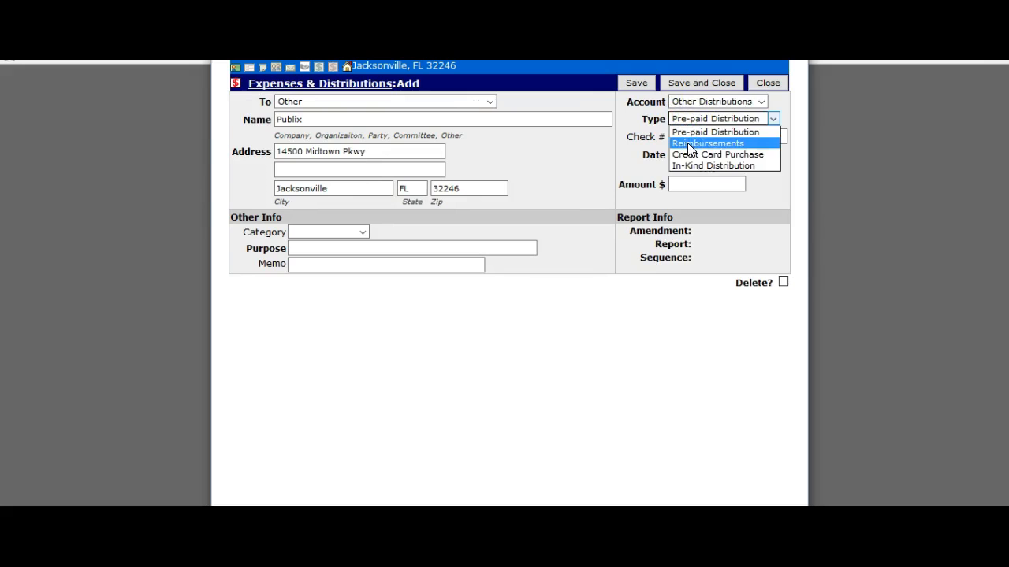
click(689, 140)
click(690, 138)
text(1)
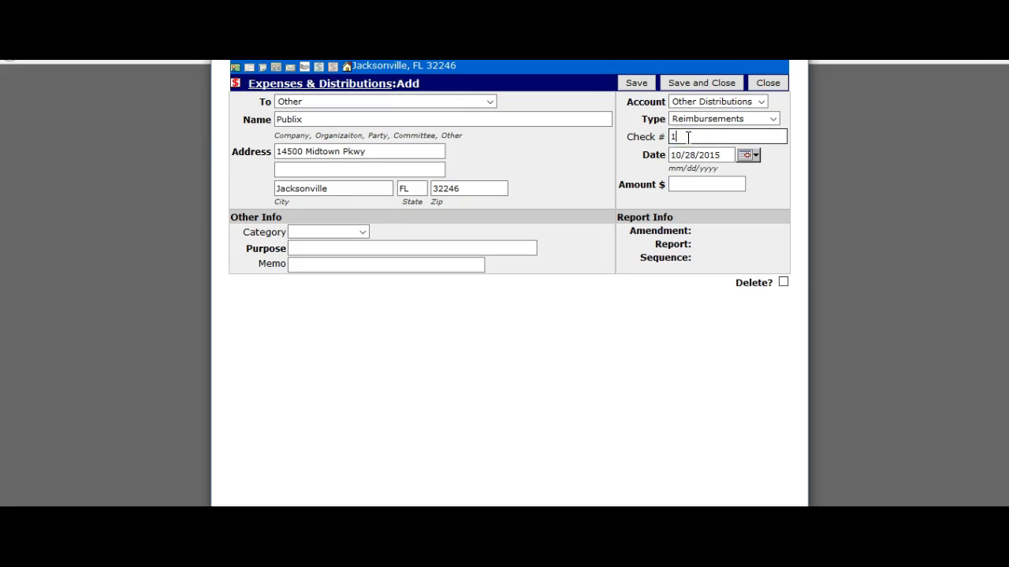
text(01)
Give it amount $50.00, category Food and purpose 'Food for an event', then save
click(686, 186)
text(50.)
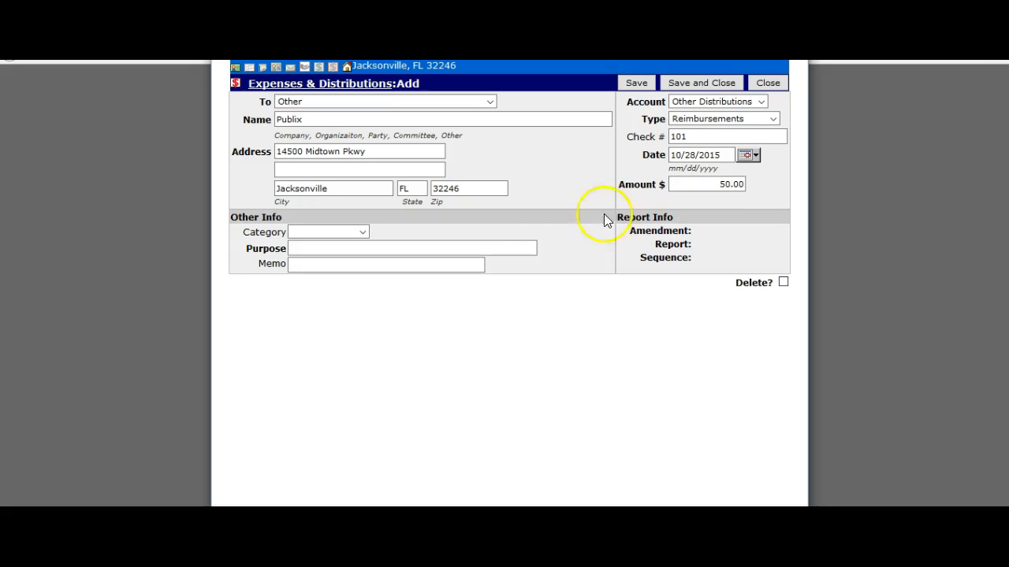
click(347, 233)
click(339, 256)
click(335, 248)
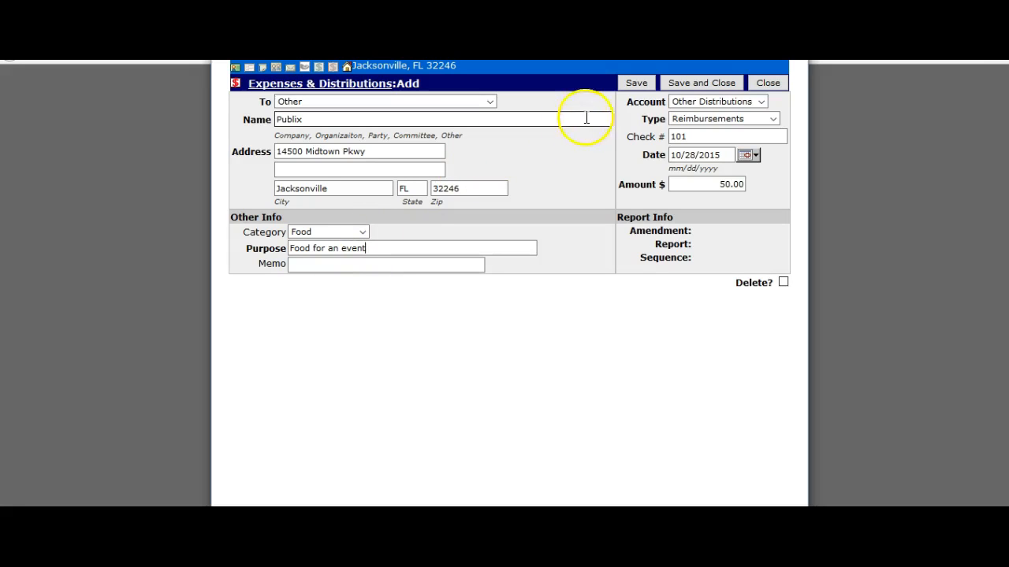
click(635, 85)
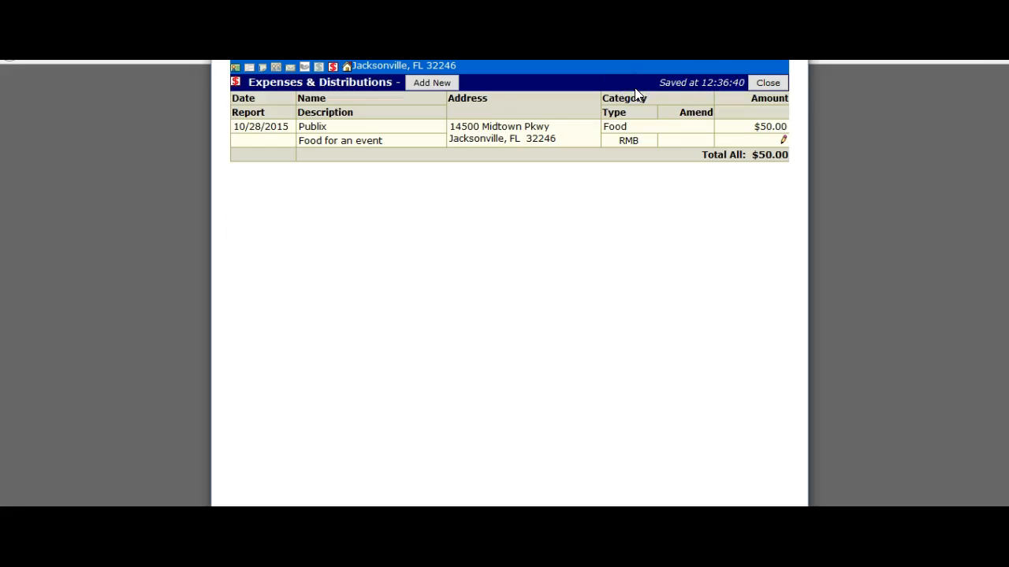
Link the Publix expense to the $175 reimbursement, leaving $0.00 remaining, and close the contact details
click(785, 141)
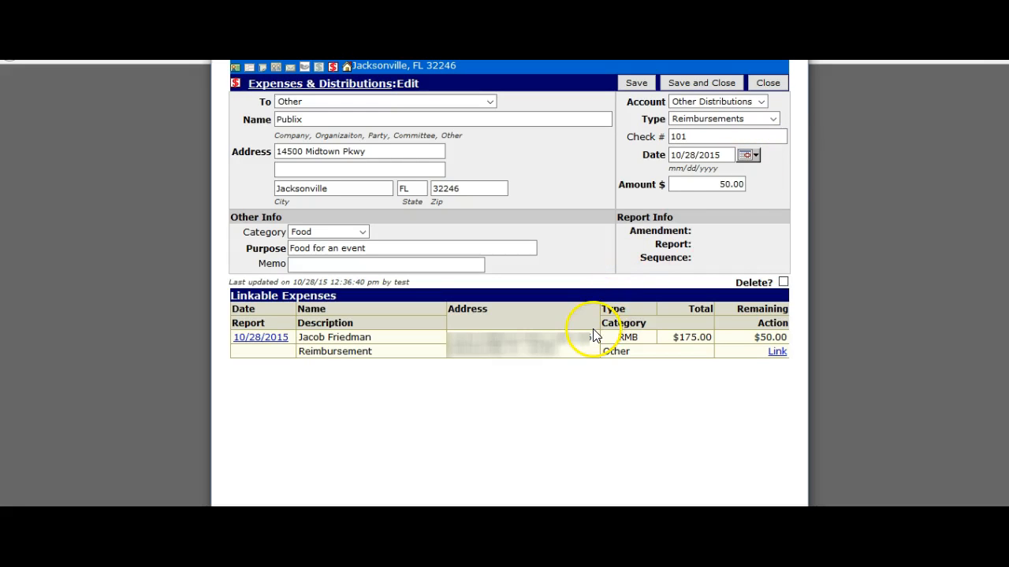
drag(678, 338, 786, 334)
click(714, 336)
click(786, 334)
click(775, 353)
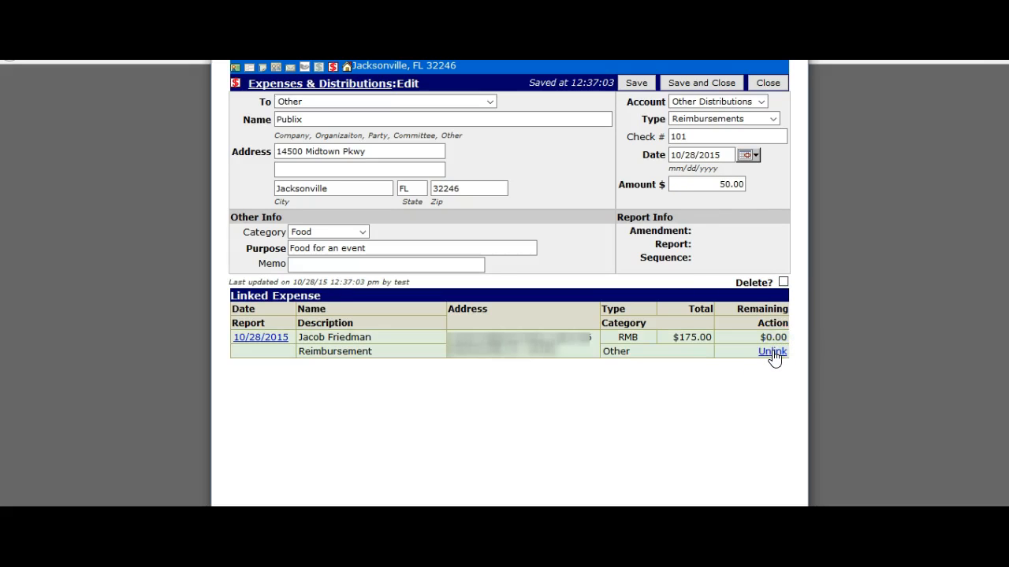
click(690, 83)
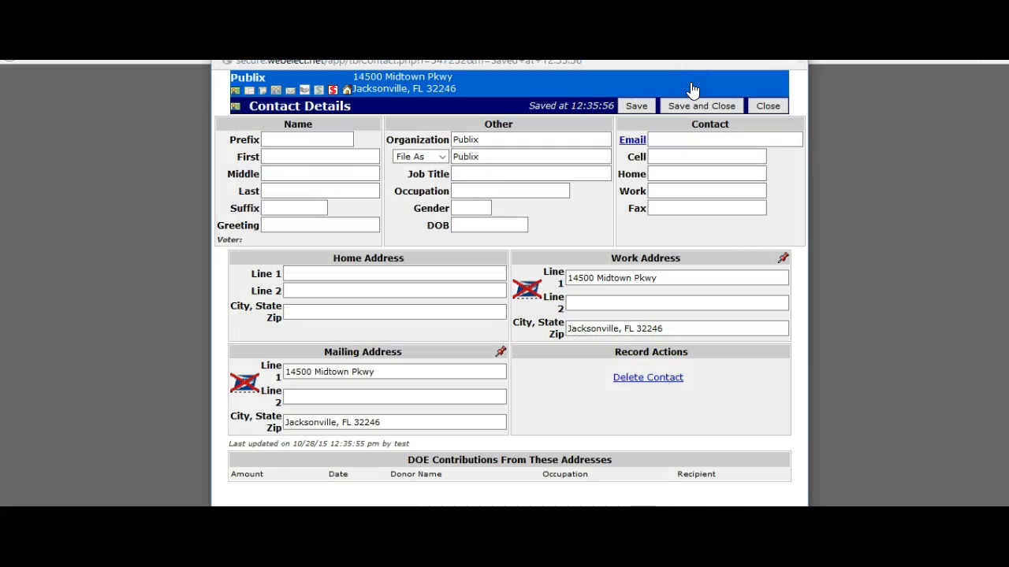
click(768, 104)
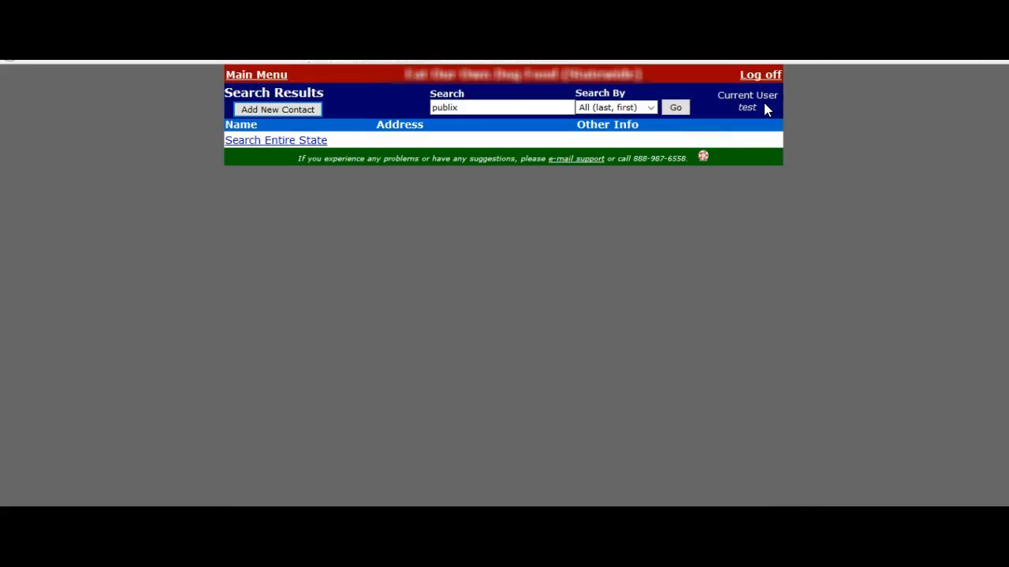
Review the Checking and Other Distributions bank registers, both at -175.00, and go back to the main menu
click(254, 76)
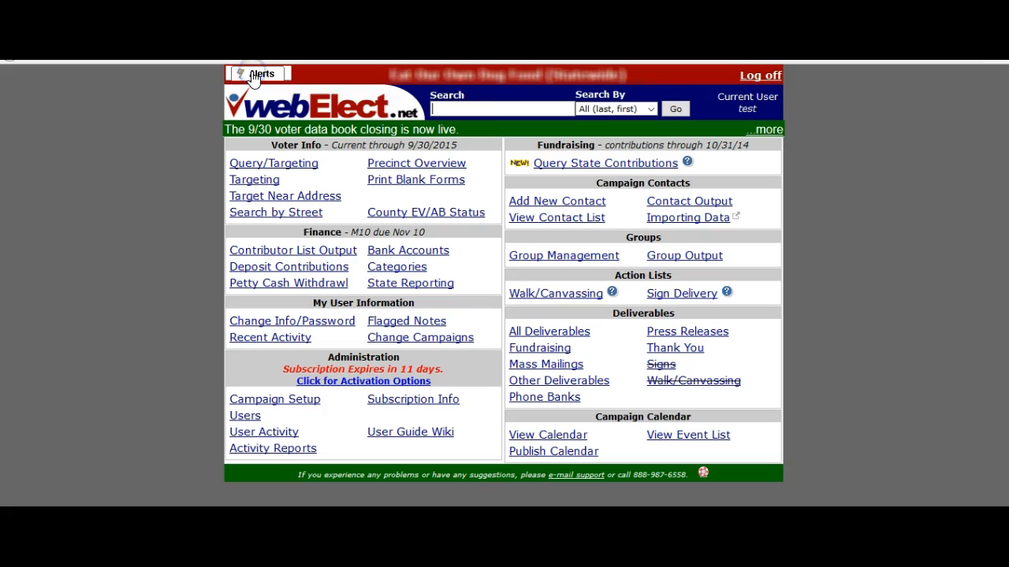
click(385, 253)
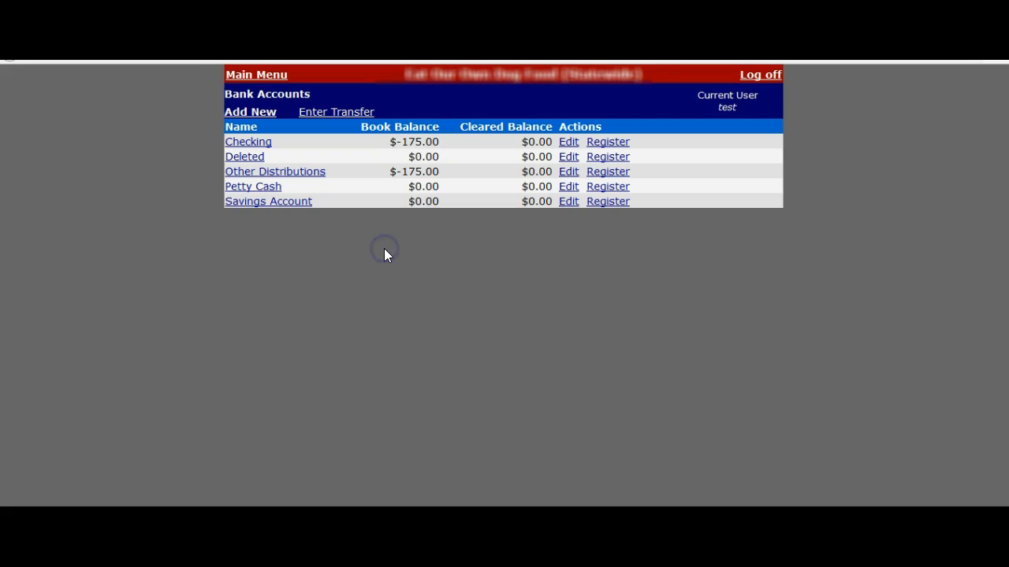
click(253, 143)
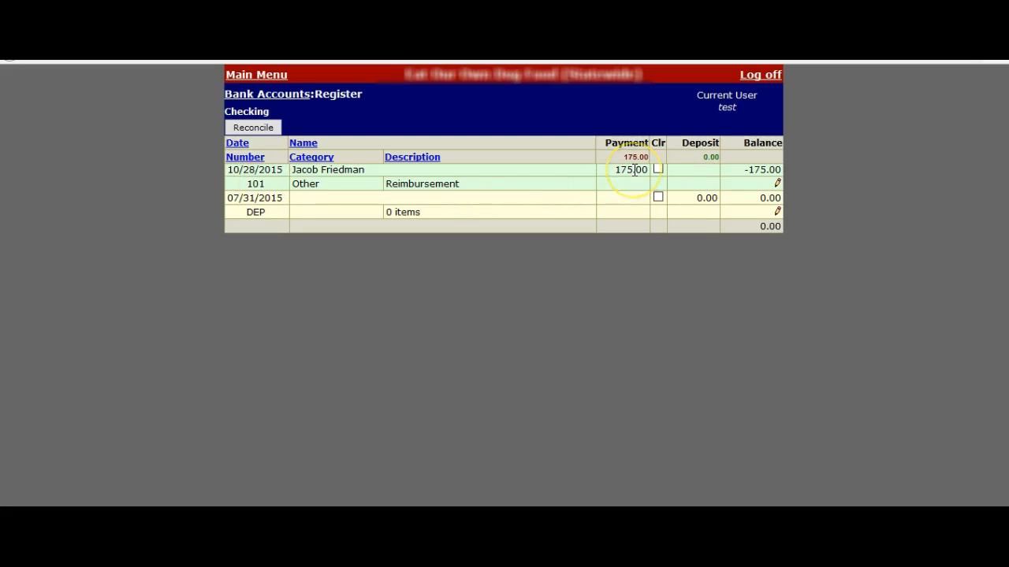
click(282, 95)
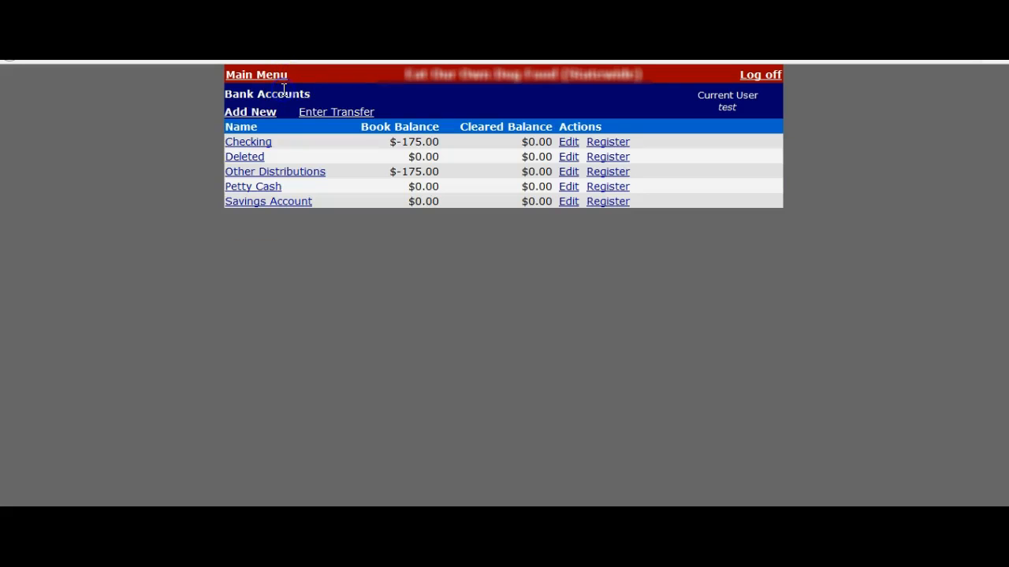
click(295, 174)
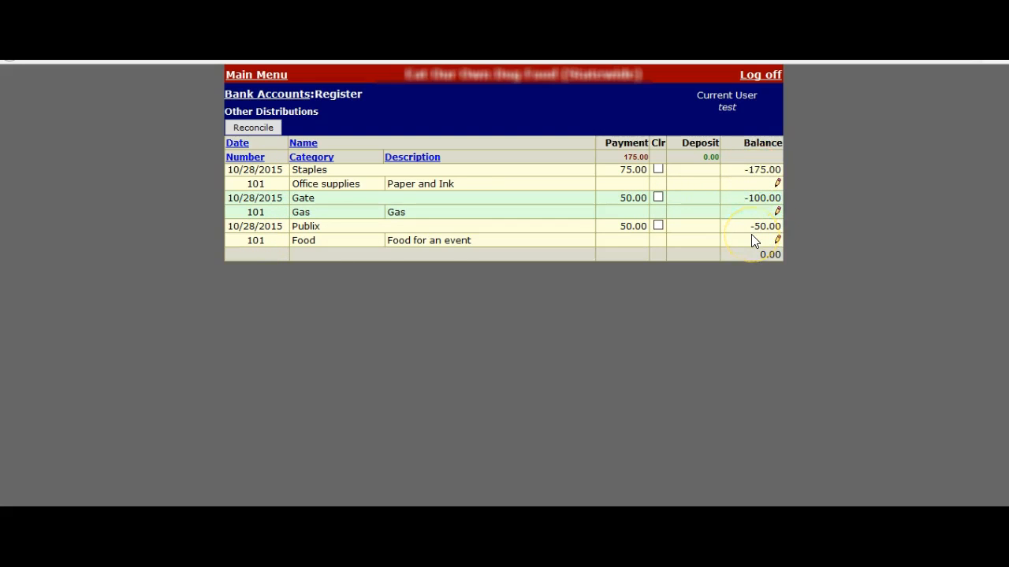
click(274, 94)
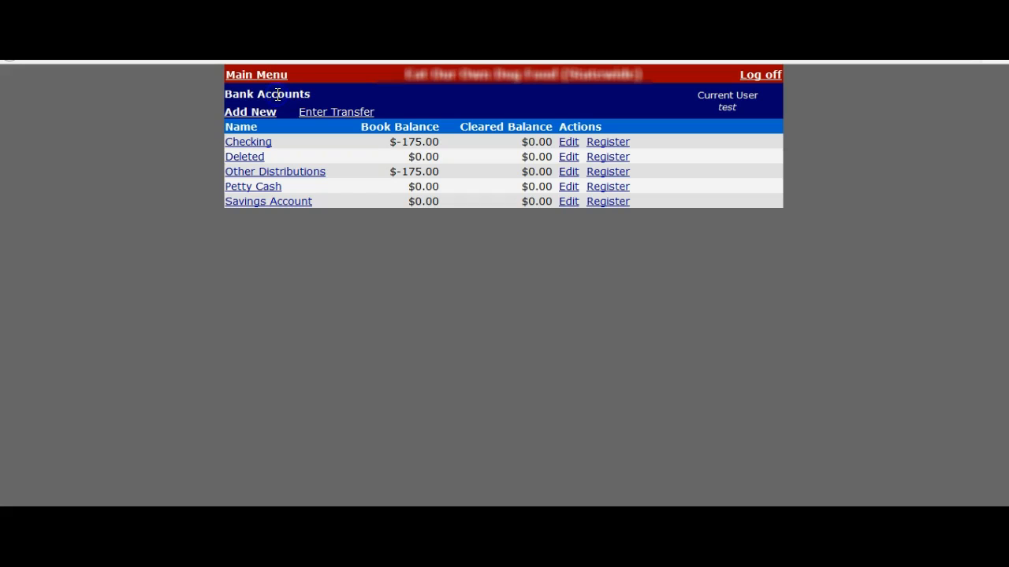
click(257, 75)
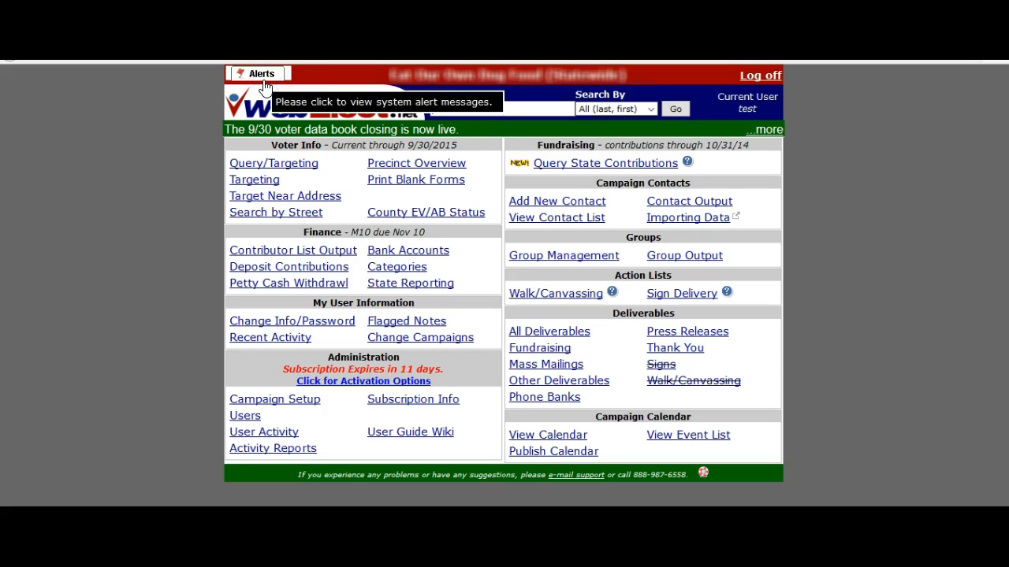
Under State Reporting, view the M10 2015 report for 10/01/2015–10/31/2015
click(389, 286)
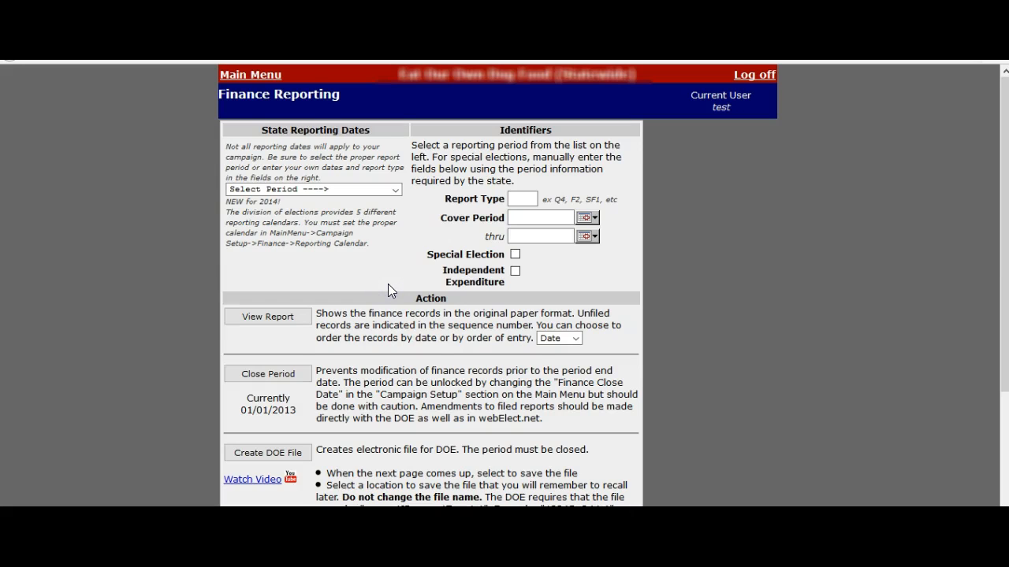
click(351, 190)
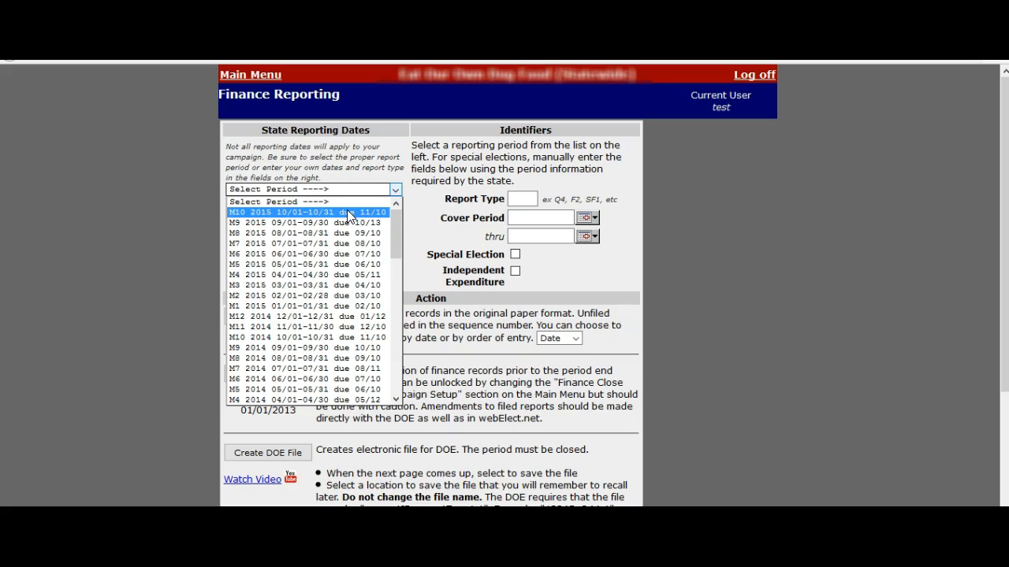
click(349, 213)
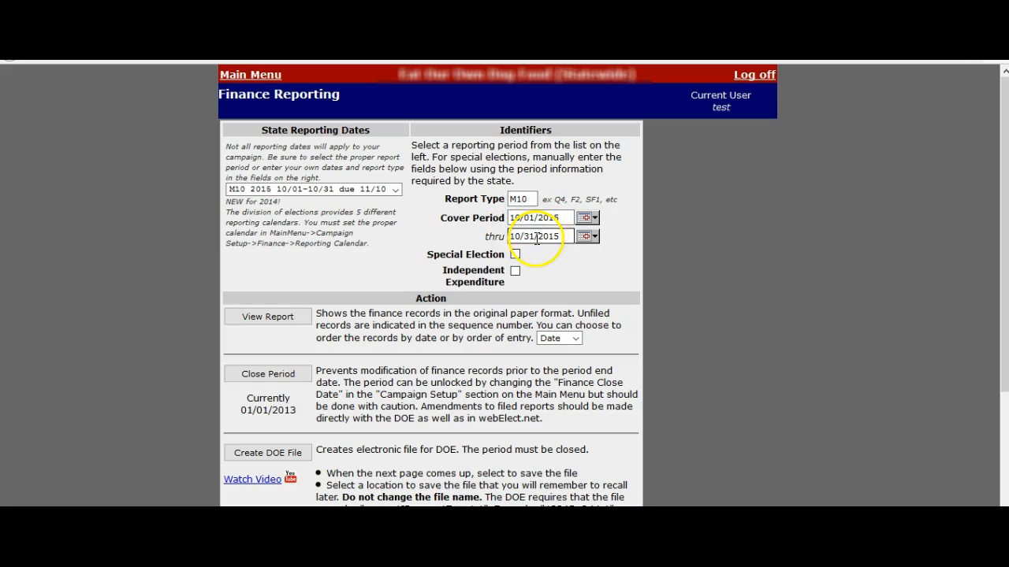
click(285, 319)
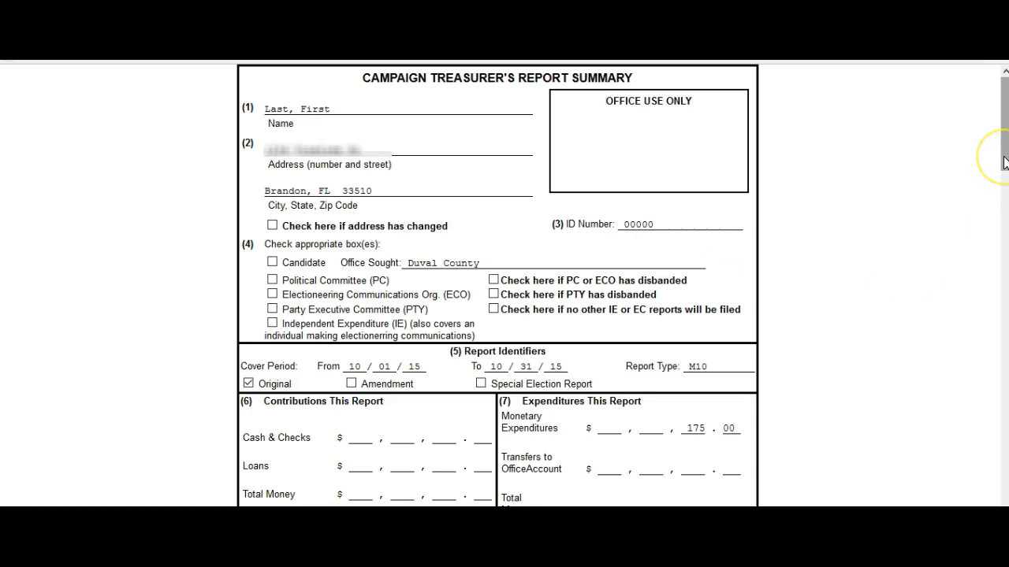
Scroll the M10 report to check 175.00 expenditures and the itemized Gate, Publix and Staples distributions
drag(1006, 162, 1001, 219)
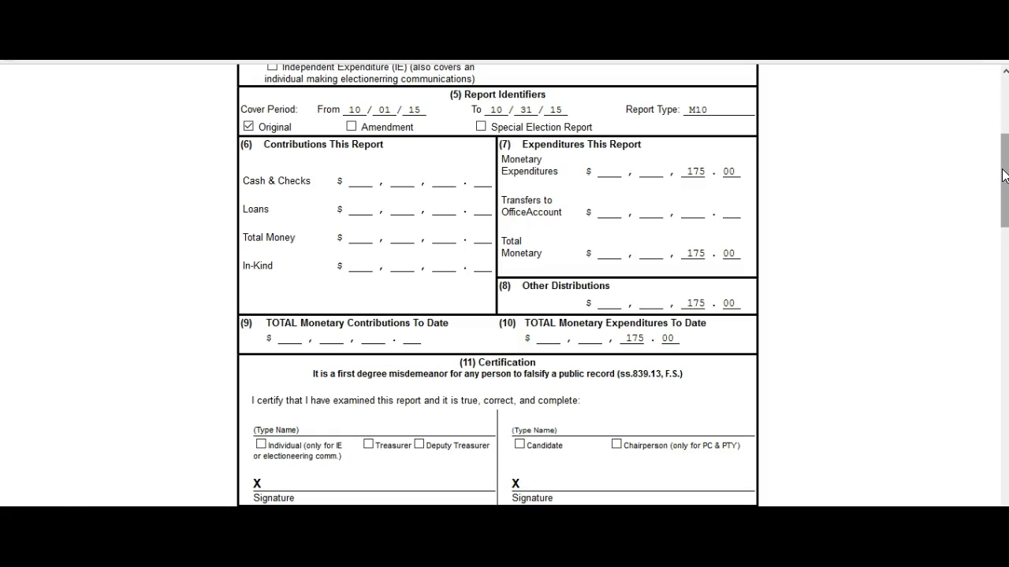
double_click(692, 171)
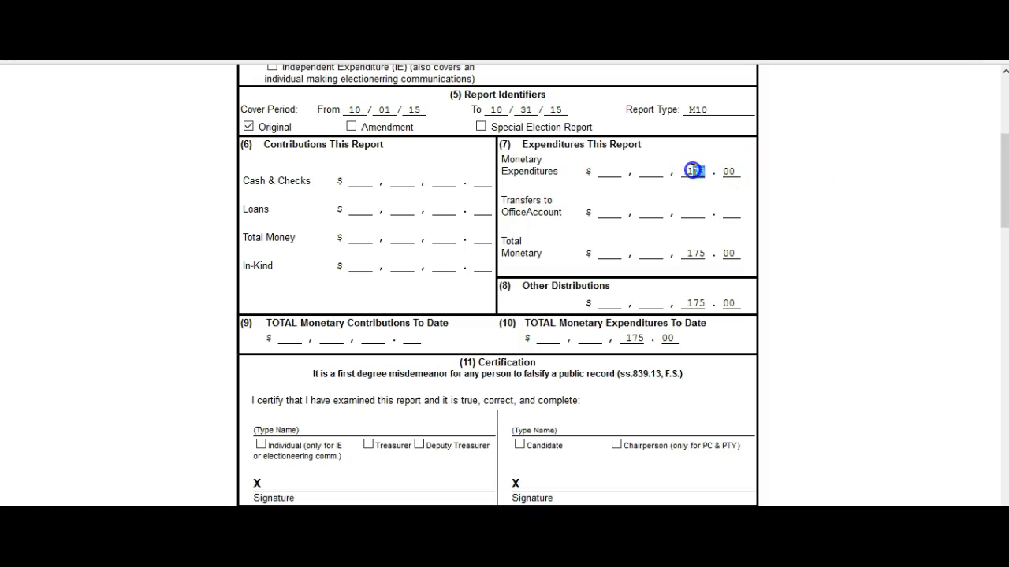
drag(997, 178, 993, 266)
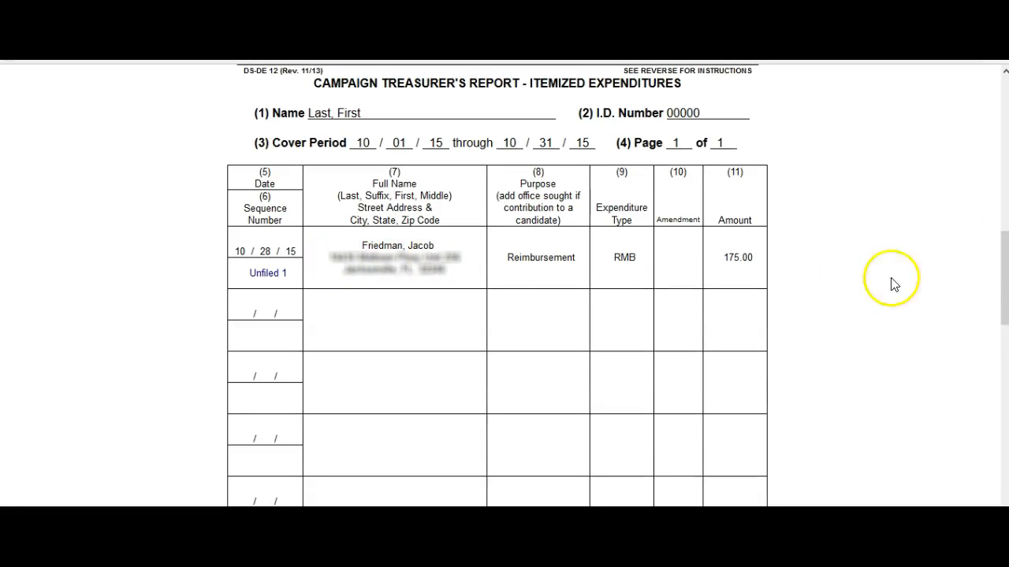
click(1006, 284)
drag(1006, 284, 983, 422)
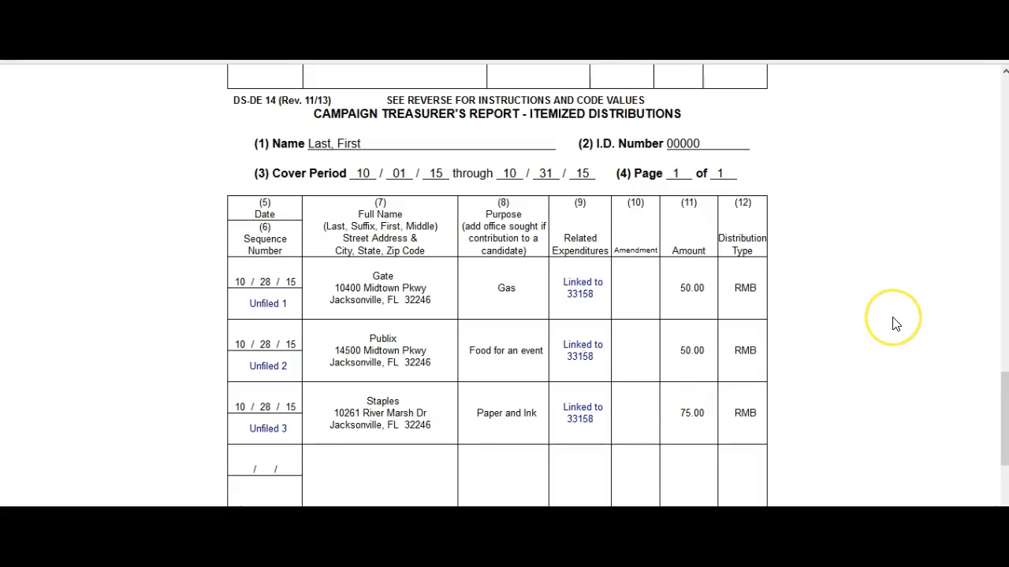
drag(1003, 422, 997, 97)
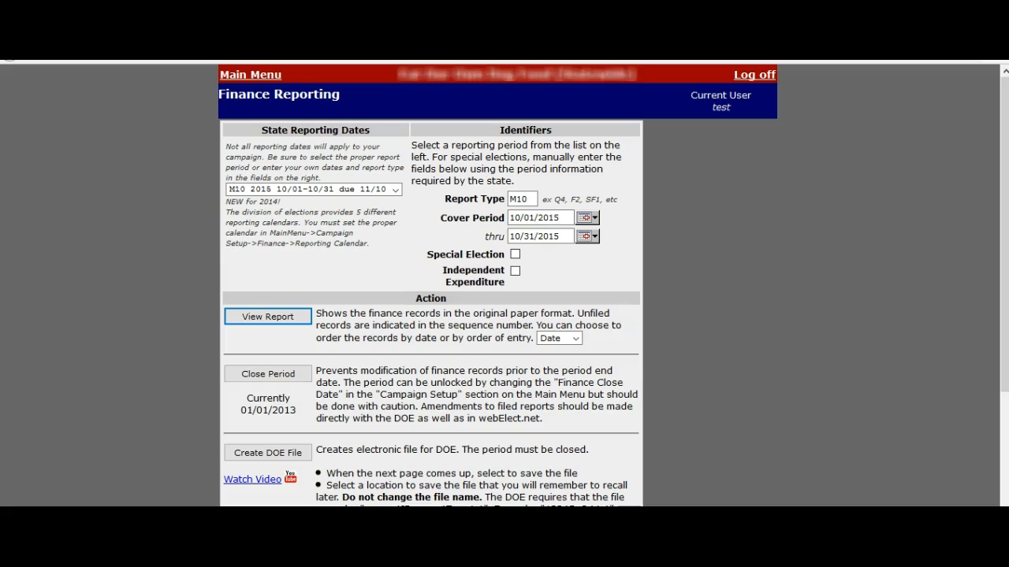
Leave Finance Reporting and go back to the webElect.net main menu
click(258, 76)
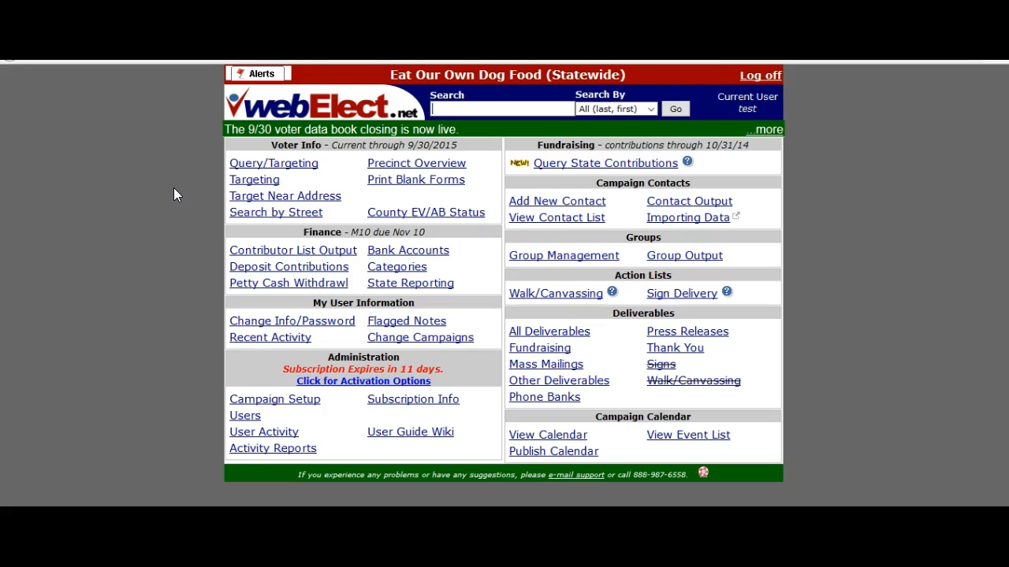
click(85, 402)
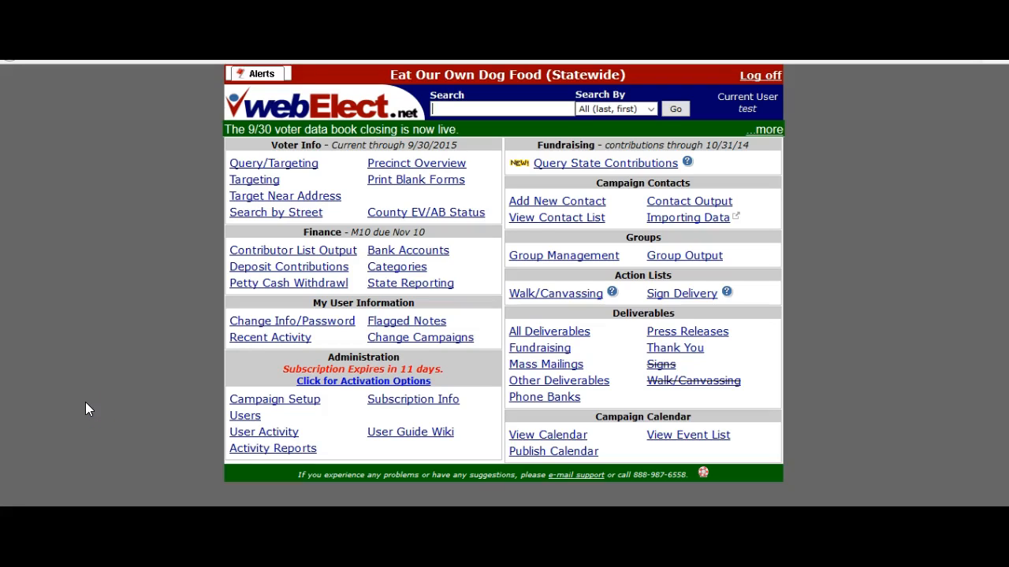